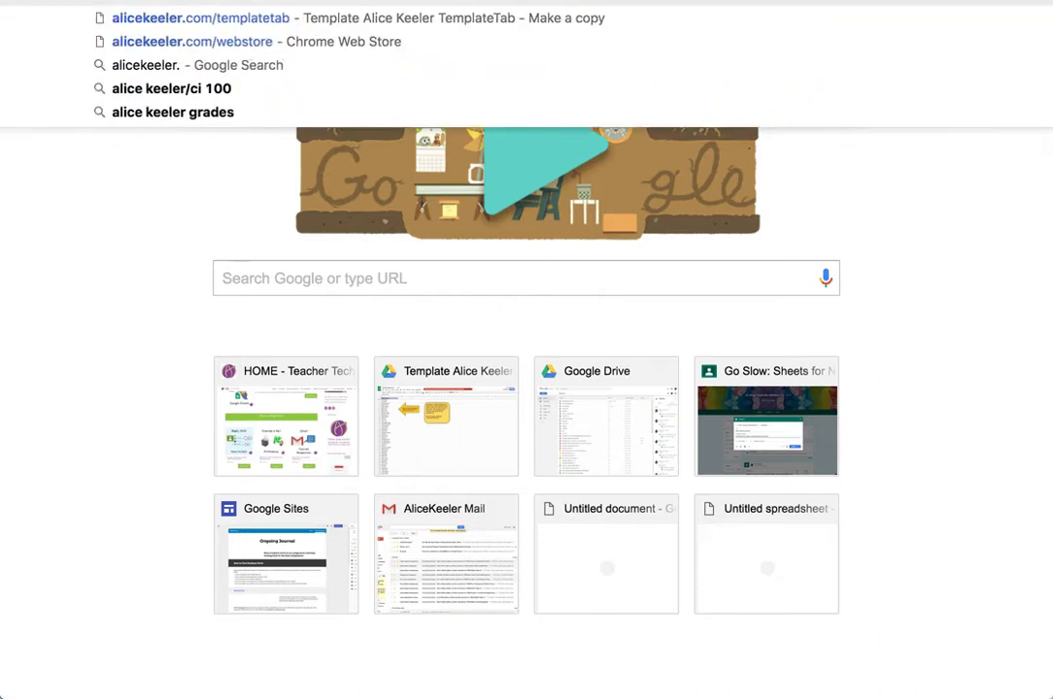
Step: Load the word search template's copy link and make your own copy of the spreadsheet
{"action": "type", "text": "com/wor"}
{"action": "key", "text": "Return"}
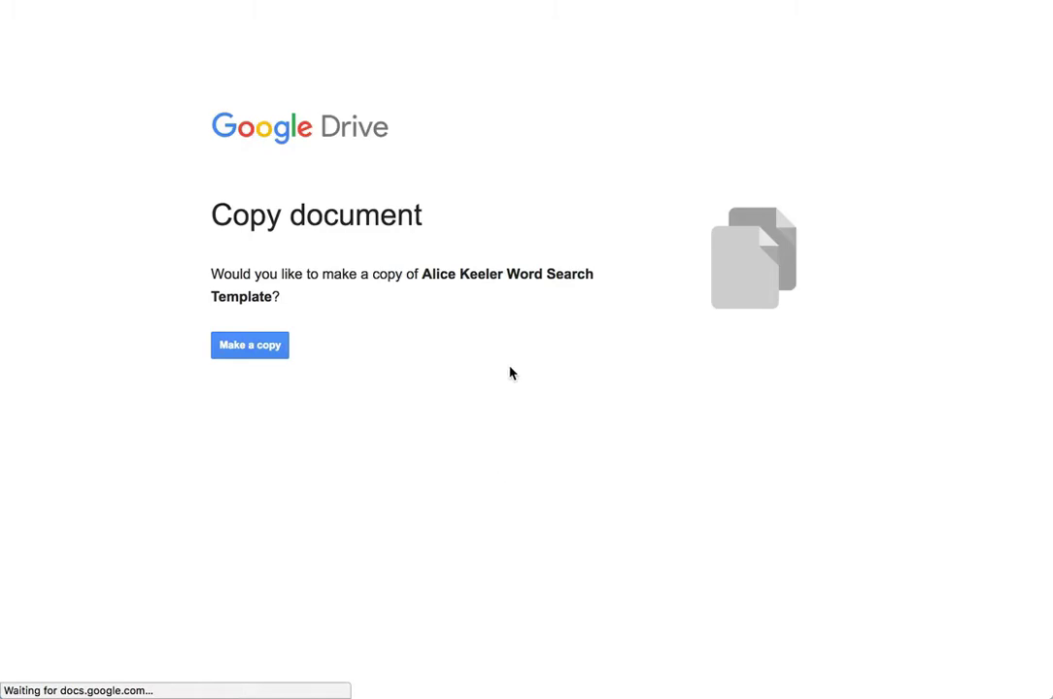
{"action": "left_click", "coordinate": [248, 346]}
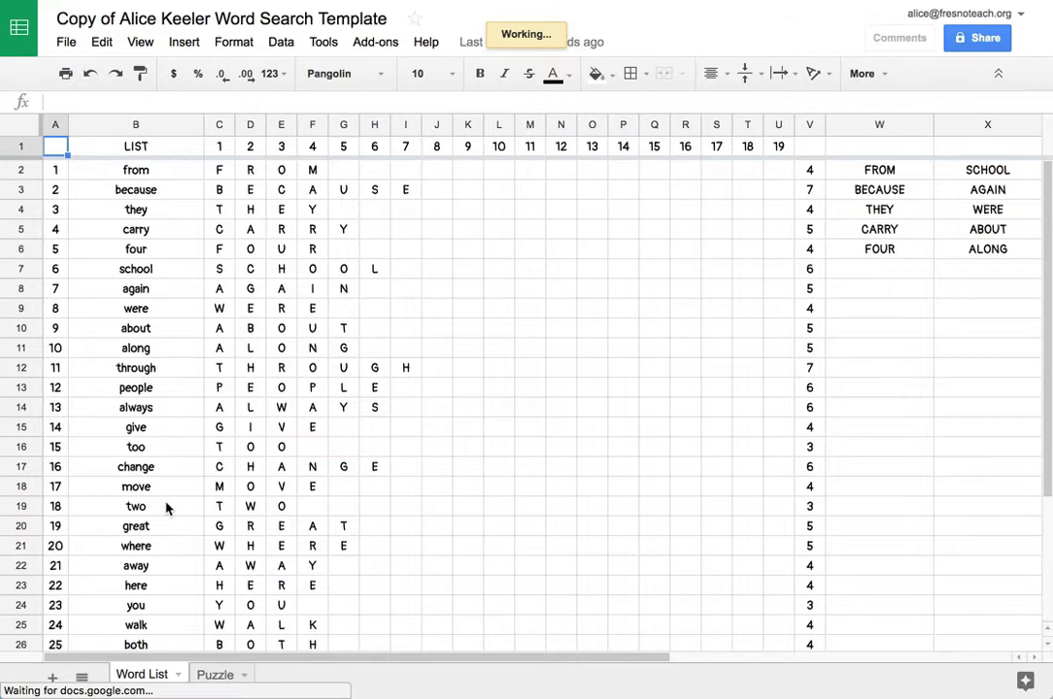
Step: Clear the old words in column B and paste the 21 new words, add through costume, at B2
{"action": "left_click_drag", "start_coordinate": [166, 507], "coordinate": [149, 571]}
{"action": "key", "text": "Delete"}
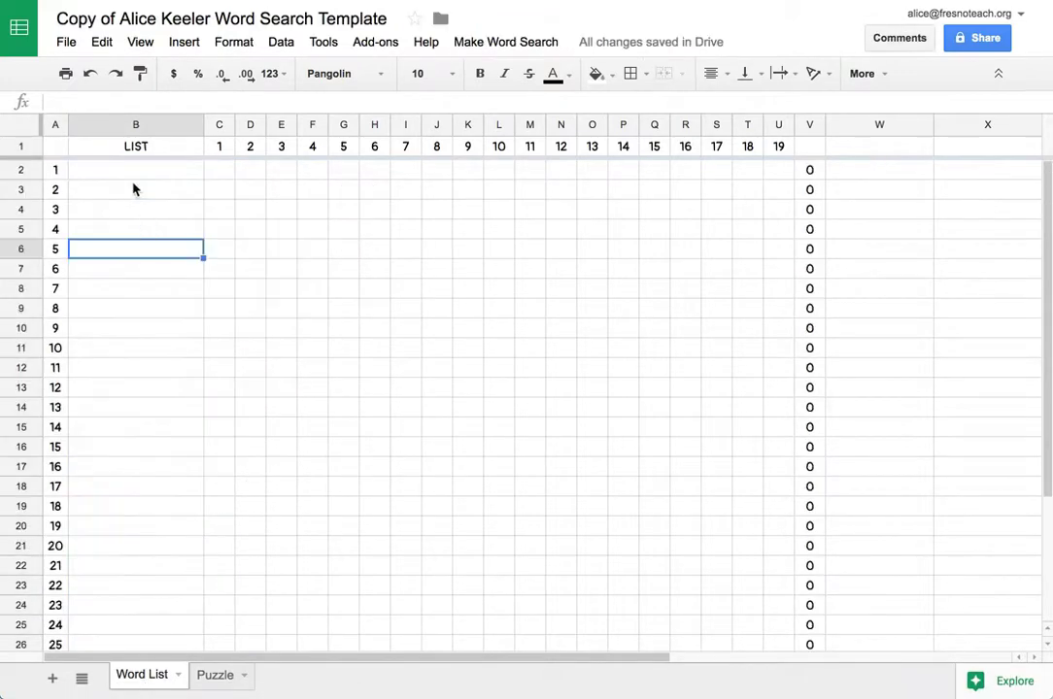
{"action": "left_click", "coordinate": [133, 174]}
{"action": "type", "text": "add land shall glass wrap catch chapter bell spell step dress chest length shelf doll cross block strong bottle common costume"}
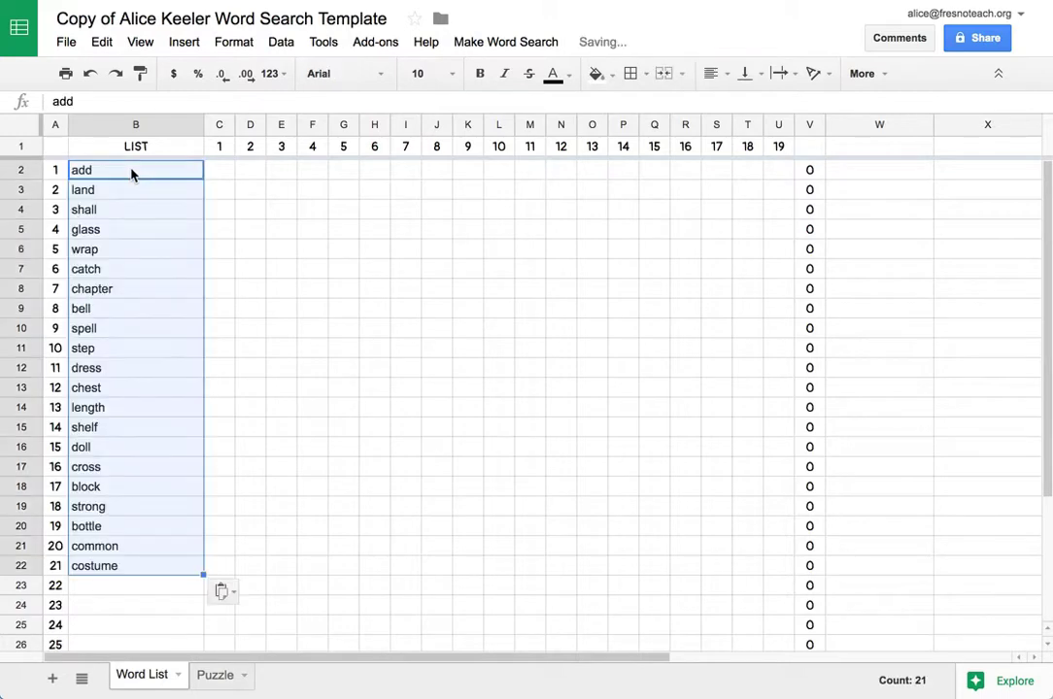
Step: Check the split-out letters of ADD and LAND, then select SHALL in the list
{"action": "left_click", "coordinate": [134, 125]}
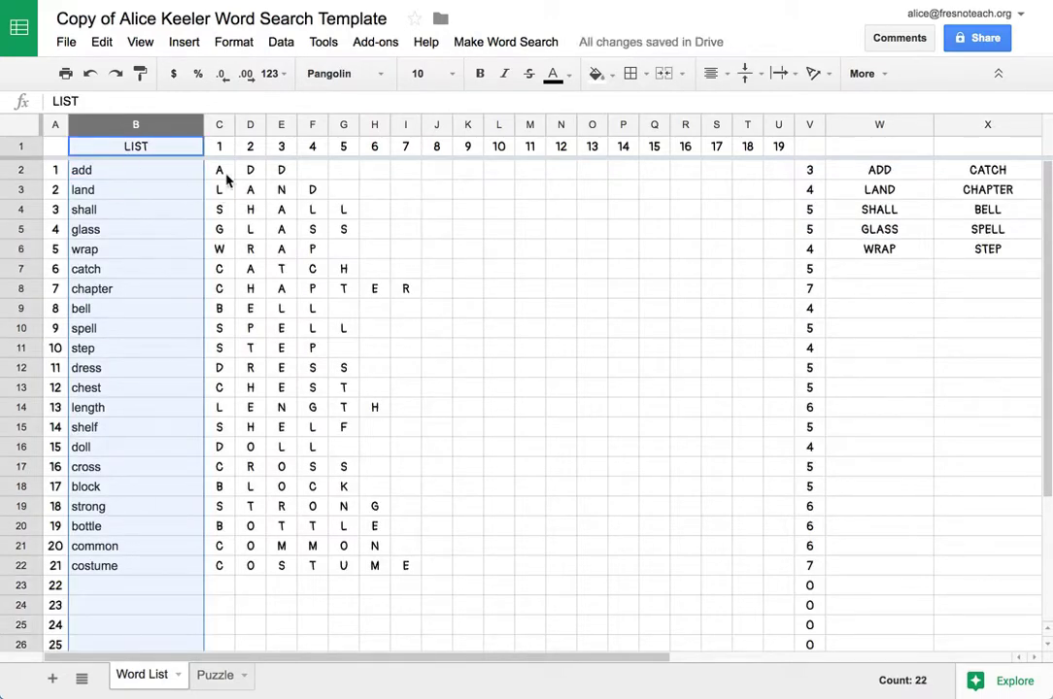
{"action": "left_click_drag", "start_coordinate": [225, 178], "coordinate": [282, 173]}
{"action": "left_click_drag", "start_coordinate": [218, 190], "coordinate": [311, 199]}
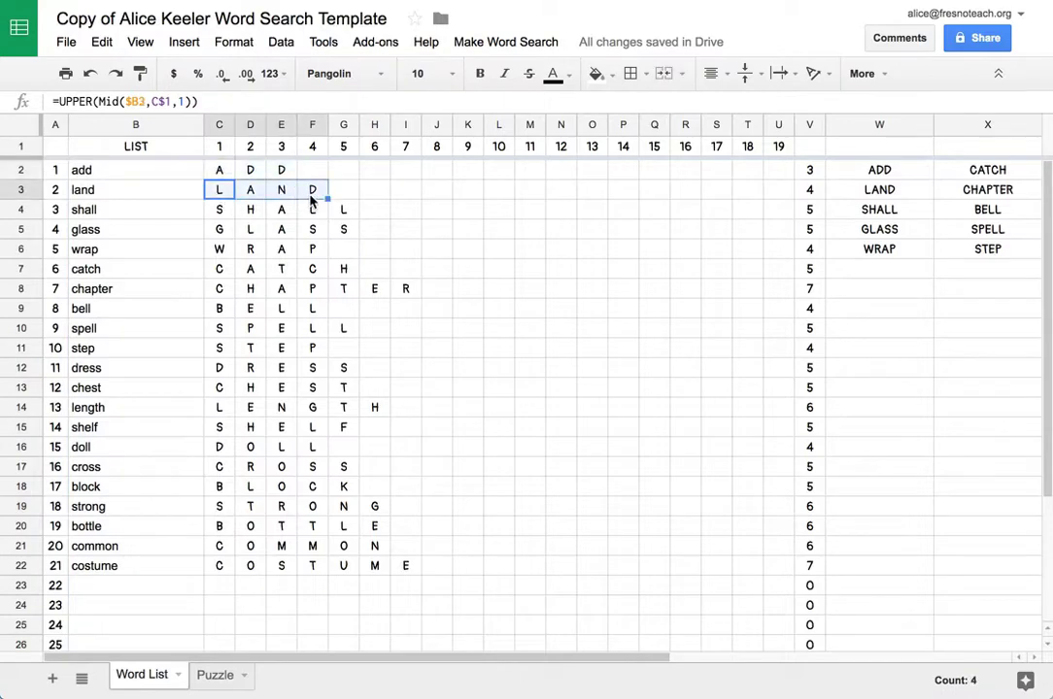
{"action": "left_click", "coordinate": [113, 213]}
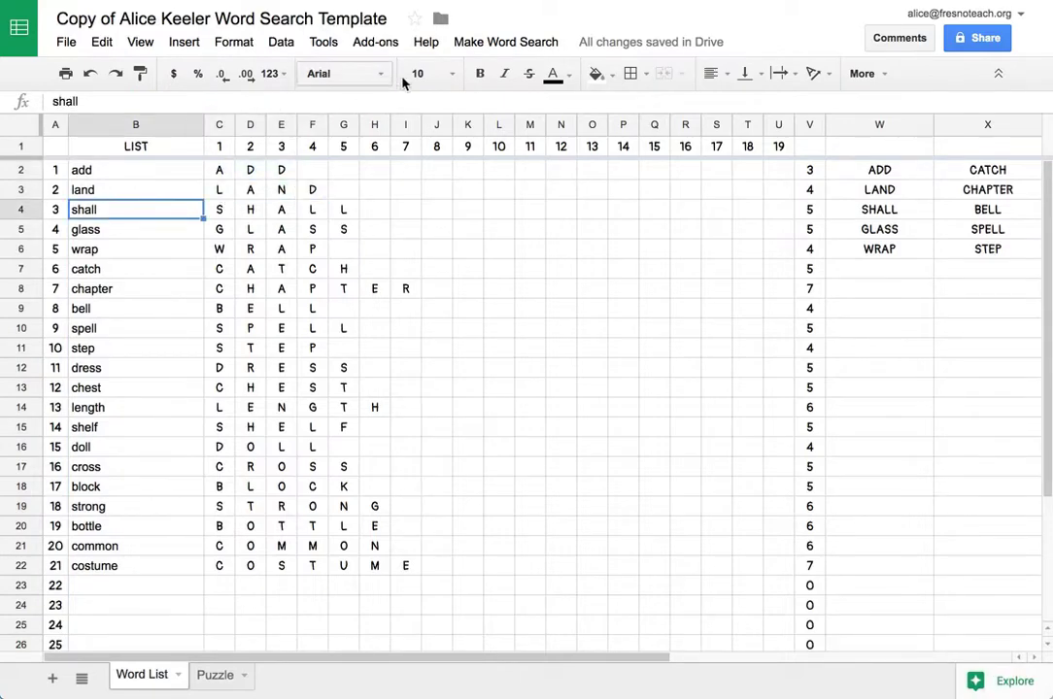
Step: Run Make Word Search > Create Puzzle and authorize the script with your account
{"action": "left_click", "coordinate": [467, 48]}
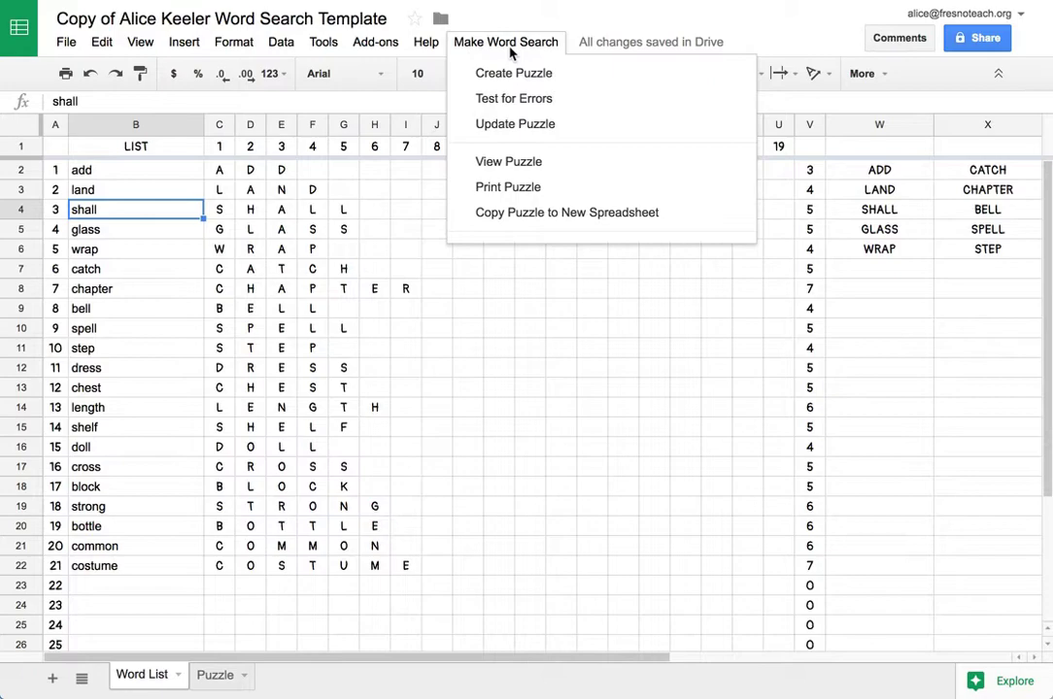
{"action": "left_click", "coordinate": [524, 75]}
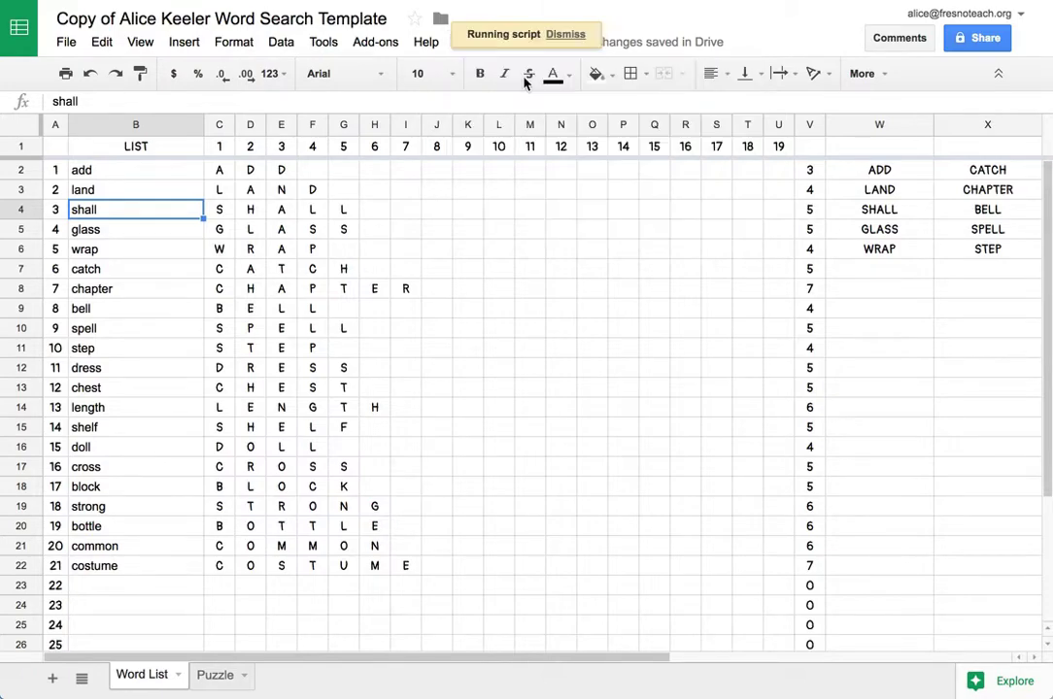
{"action": "left_click", "coordinate": [477, 380]}
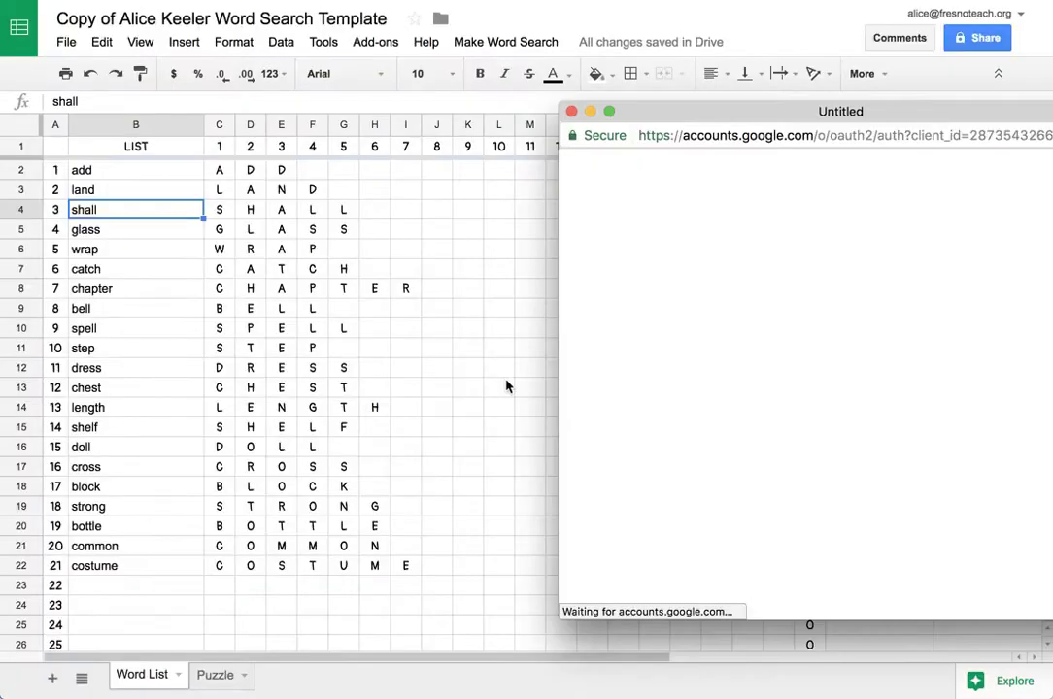
{"action": "left_click", "coordinate": [724, 352]}
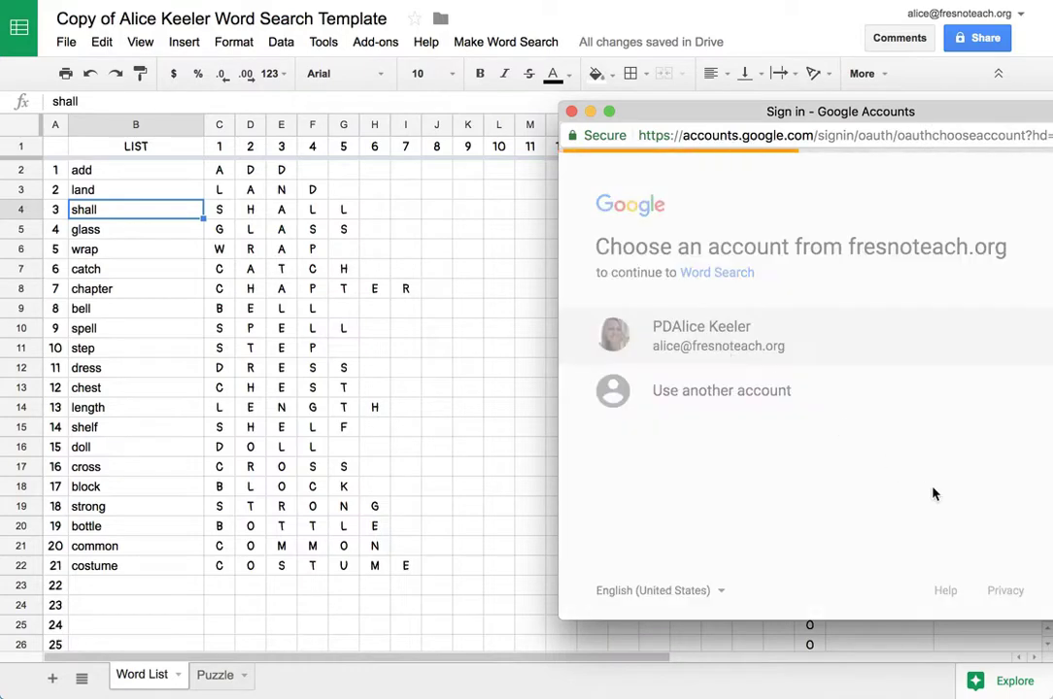
{"action": "left_click", "coordinate": [1020, 544]}
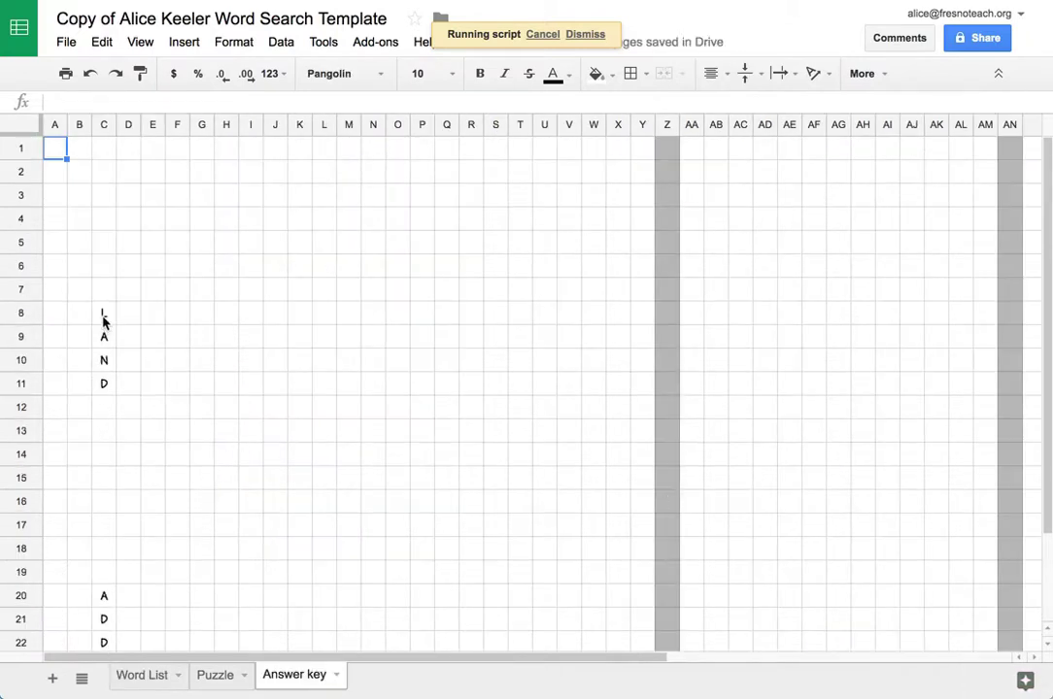
Step: Inspect the placed words in the grid, such as SHALL in row 8 and the word down column C
{"action": "left_click_drag", "start_coordinate": [103, 318], "coordinate": [110, 459]}
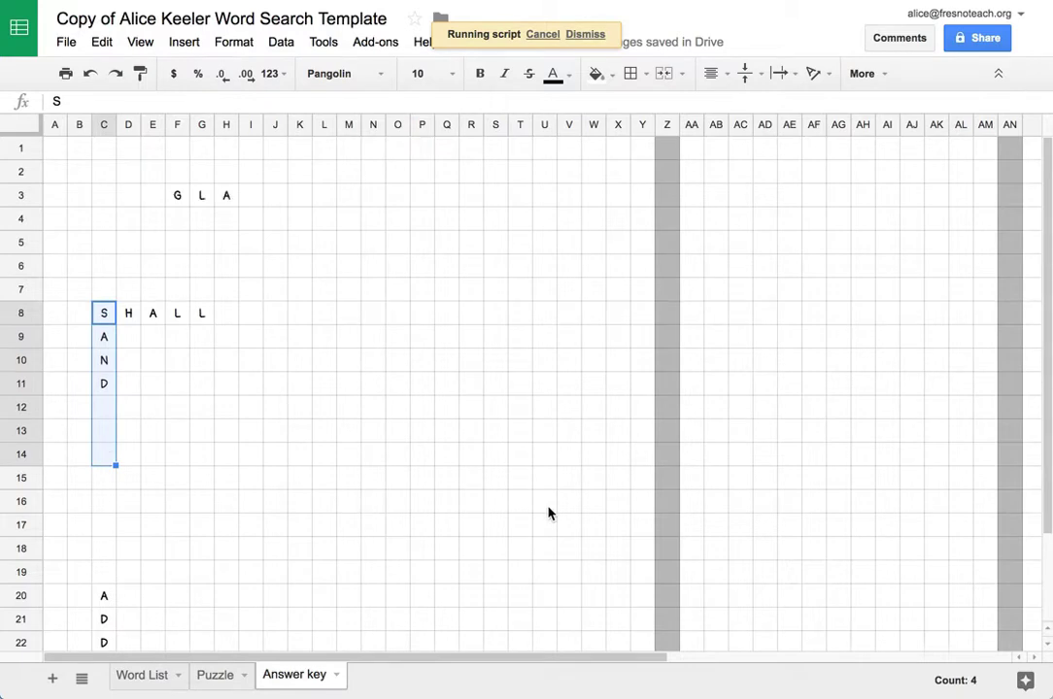
{"action": "left_click", "coordinate": [247, 388]}
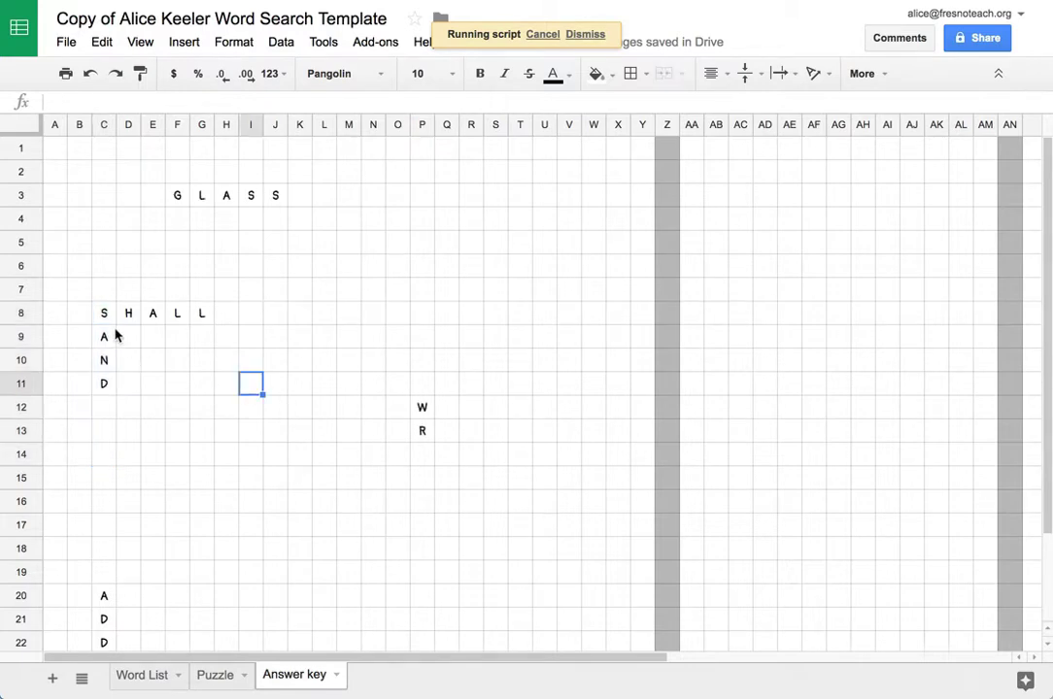
{"action": "left_click", "coordinate": [108, 320]}
{"action": "left_click_drag", "start_coordinate": [109, 321], "coordinate": [107, 388]}
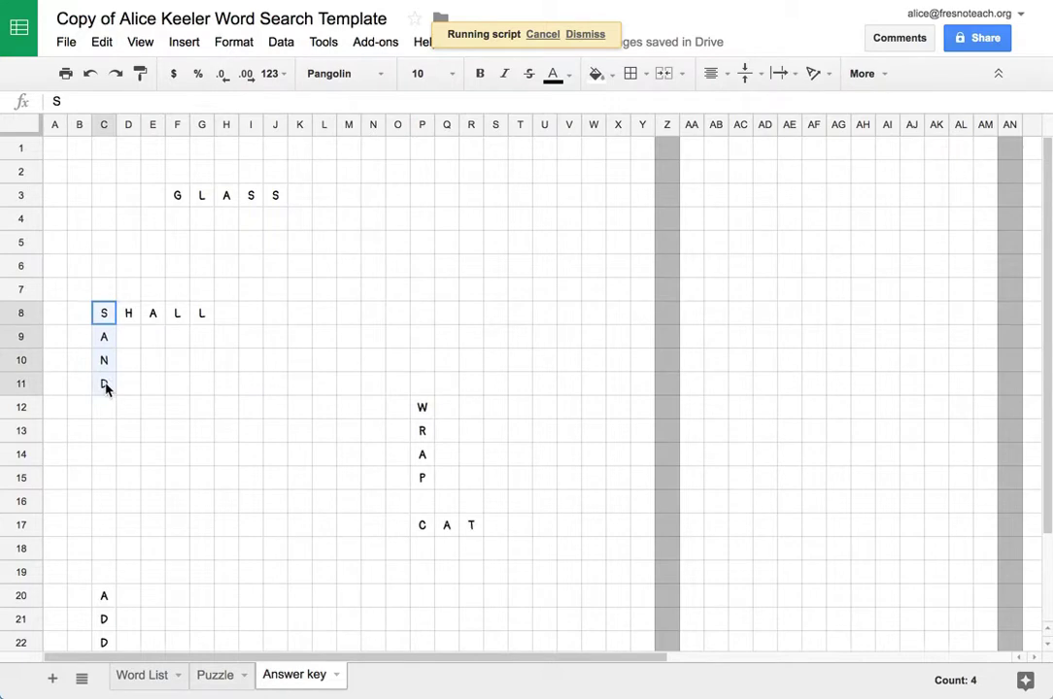
{"action": "left_click_drag", "start_coordinate": [109, 315], "coordinate": [204, 313]}
{"action": "left_click", "coordinate": [101, 314]}
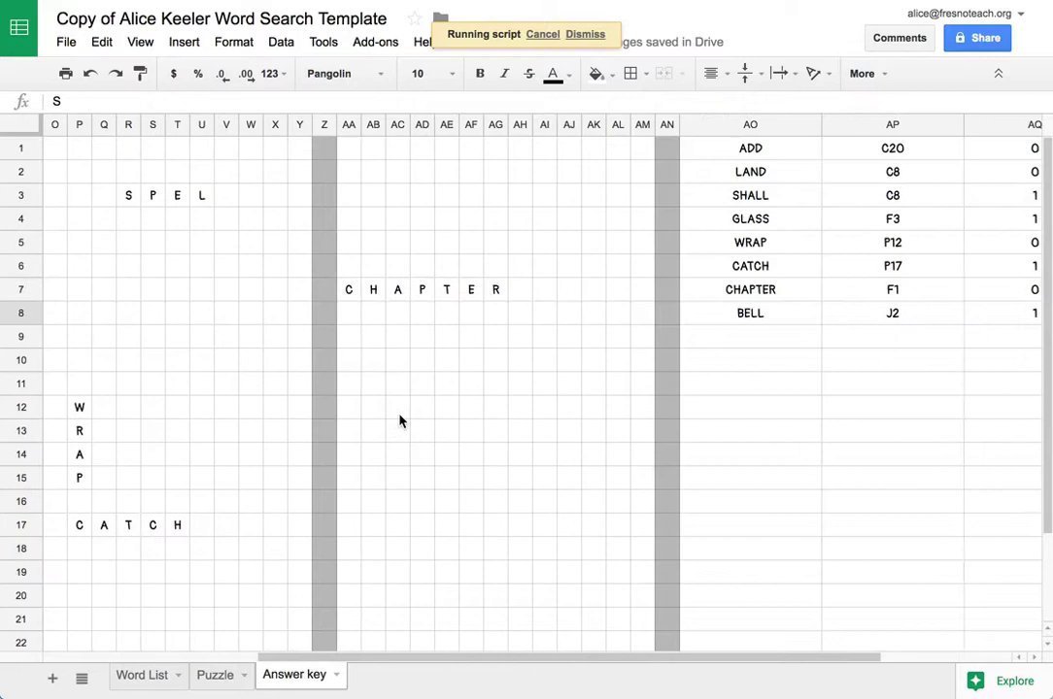
Step: Review the logged placed words, their start cells and 0/1 values in columns AO–AQ
{"action": "left_click_drag", "start_coordinate": [597, 151], "coordinate": [610, 368]}
{"action": "left_click_drag", "start_coordinate": [736, 150], "coordinate": [724, 366]}
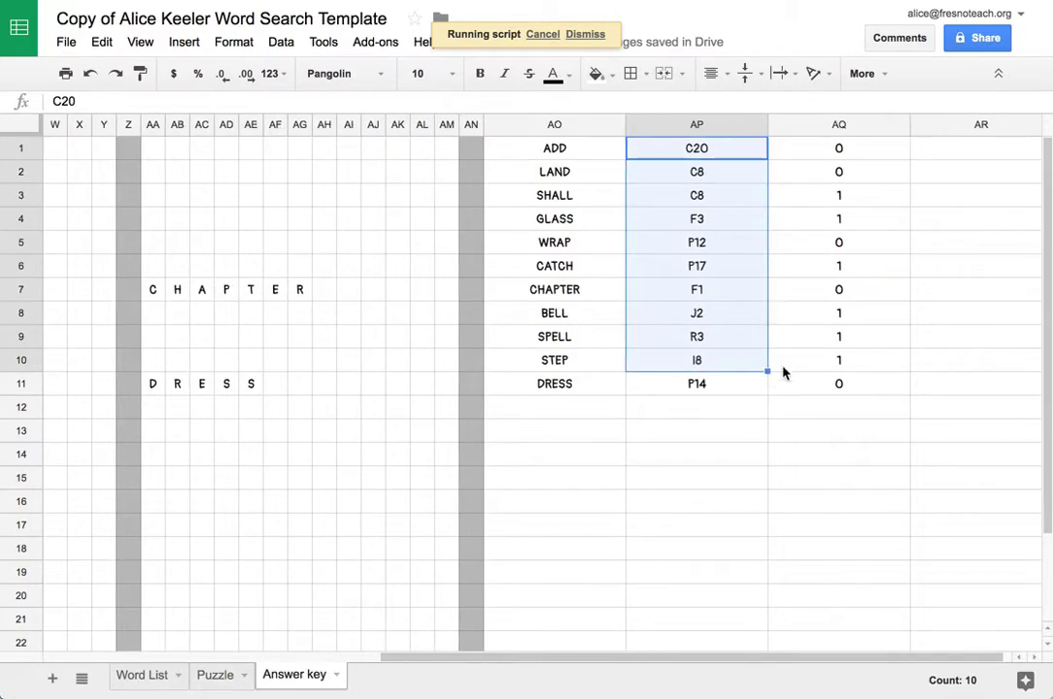
{"action": "left_click_drag", "start_coordinate": [848, 159], "coordinate": [848, 265]}
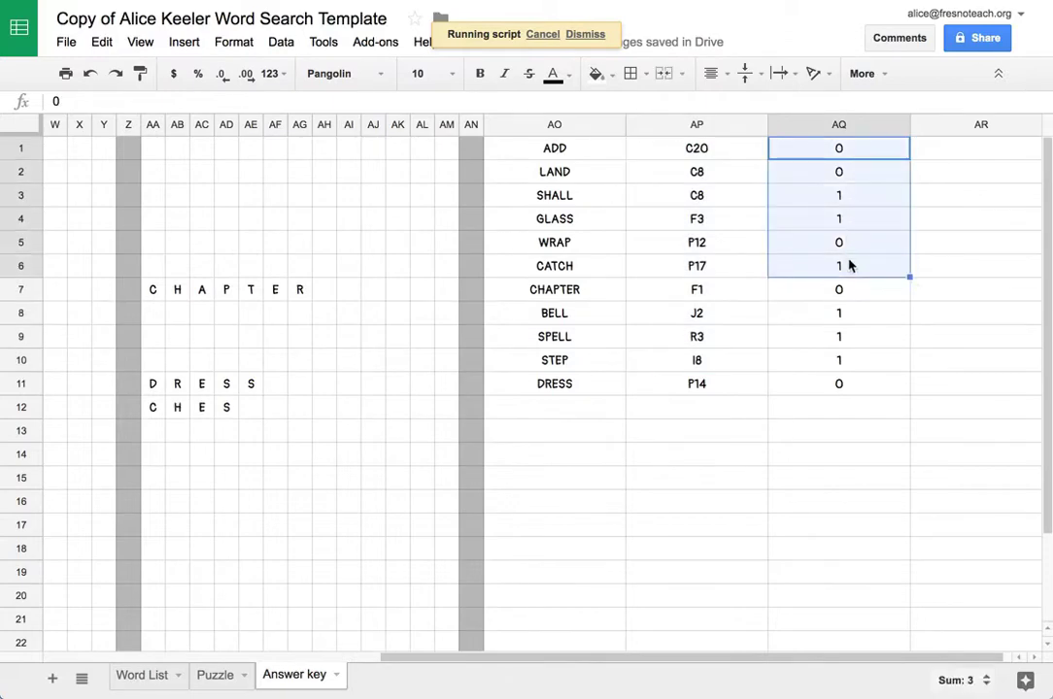
{"action": "scroll", "coordinate": [848, 265], "scroll_direction": "left", "scroll_amount": 10}
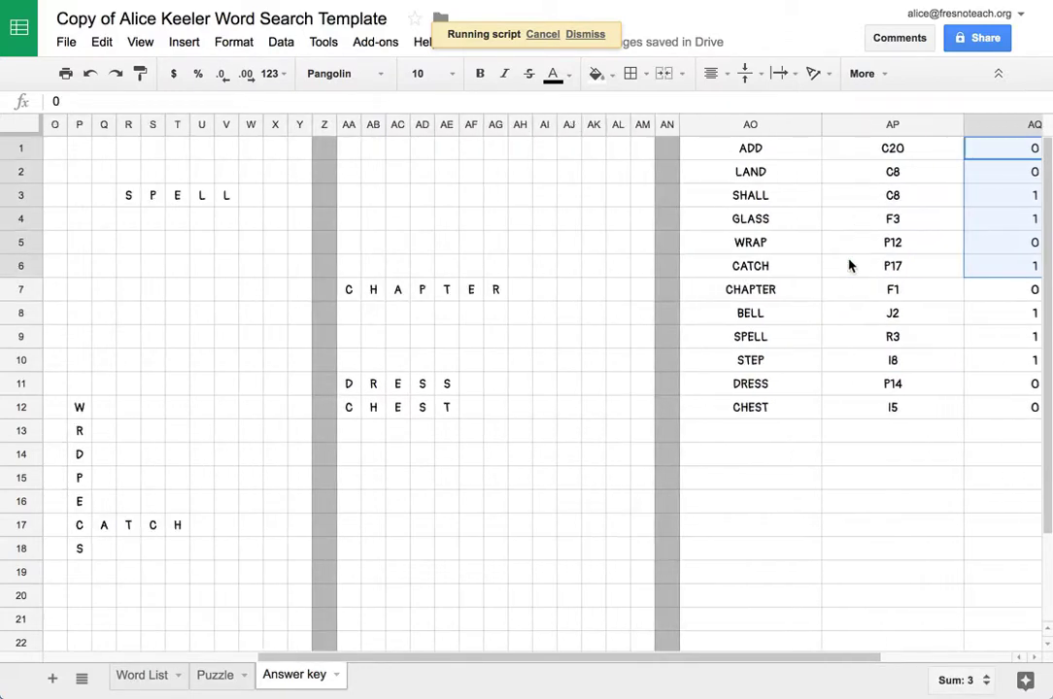
{"action": "scroll", "coordinate": [848, 265], "scroll_direction": "left", "scroll_amount": 2}
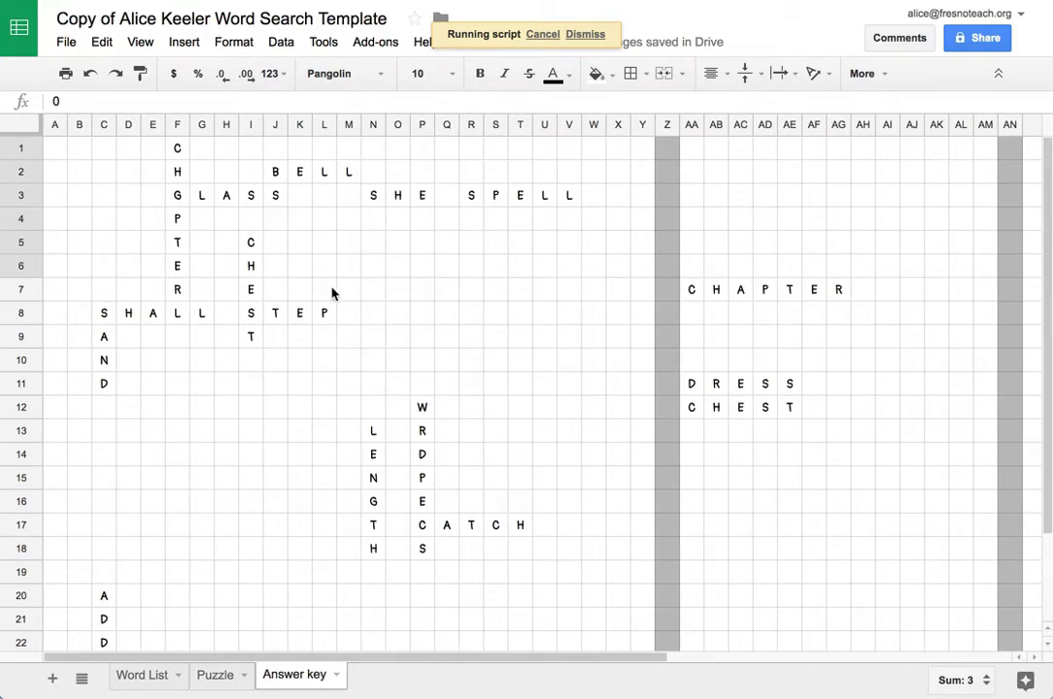
Step: As the script finishes, inspect unplaced words like CHAPTER in column AA and the letters down column F
{"action": "left_click_drag", "start_coordinate": [698, 148], "coordinate": [924, 570]}
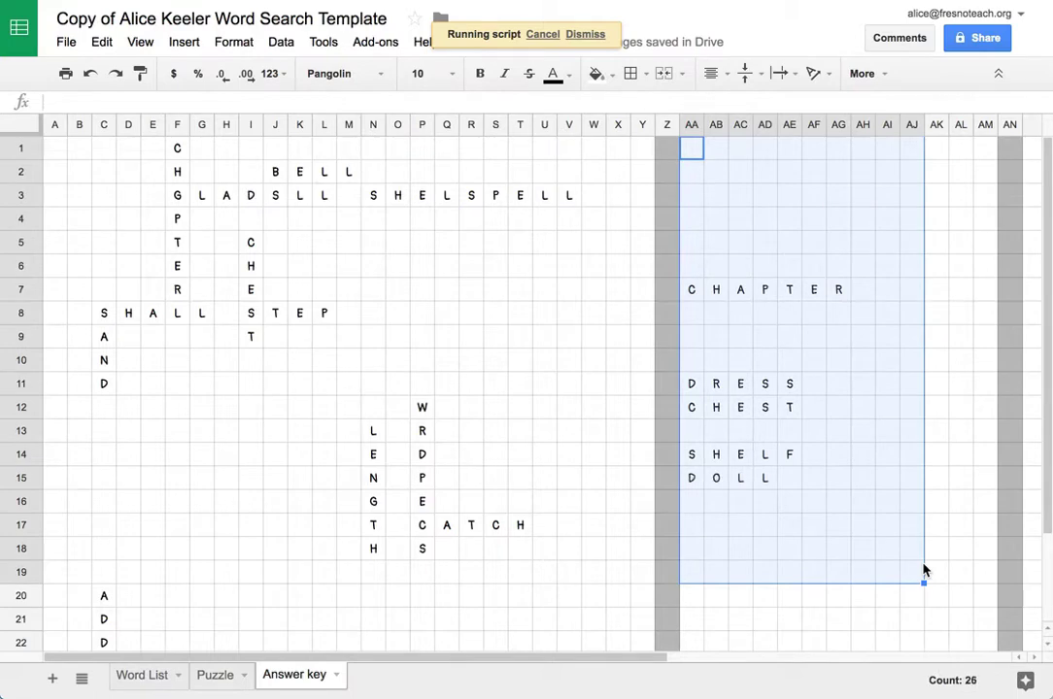
{"action": "left_click_drag", "start_coordinate": [691, 292], "coordinate": [843, 301]}
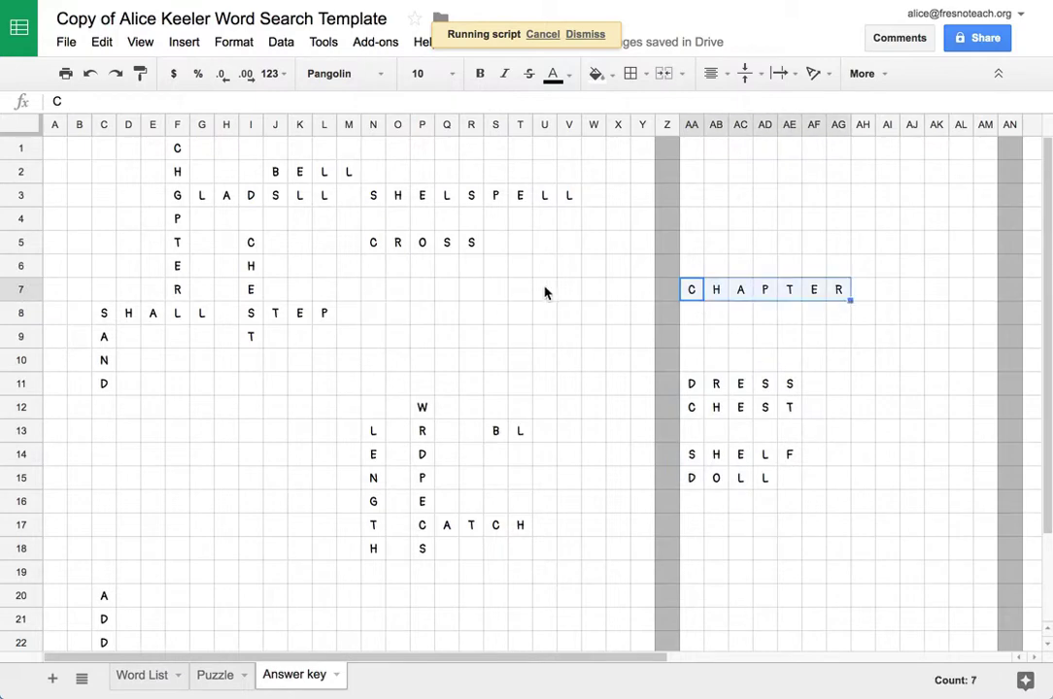
{"action": "left_click", "coordinate": [175, 149]}
{"action": "left_click_drag", "start_coordinate": [176, 148], "coordinate": [178, 296]}
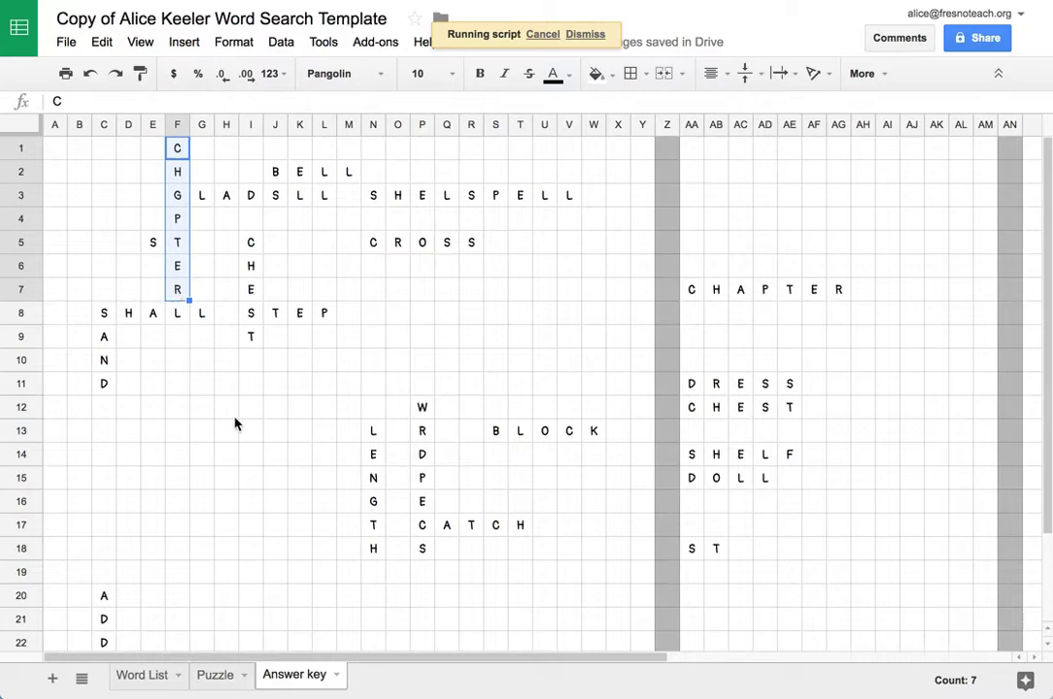
{"action": "left_click", "coordinate": [177, 196]}
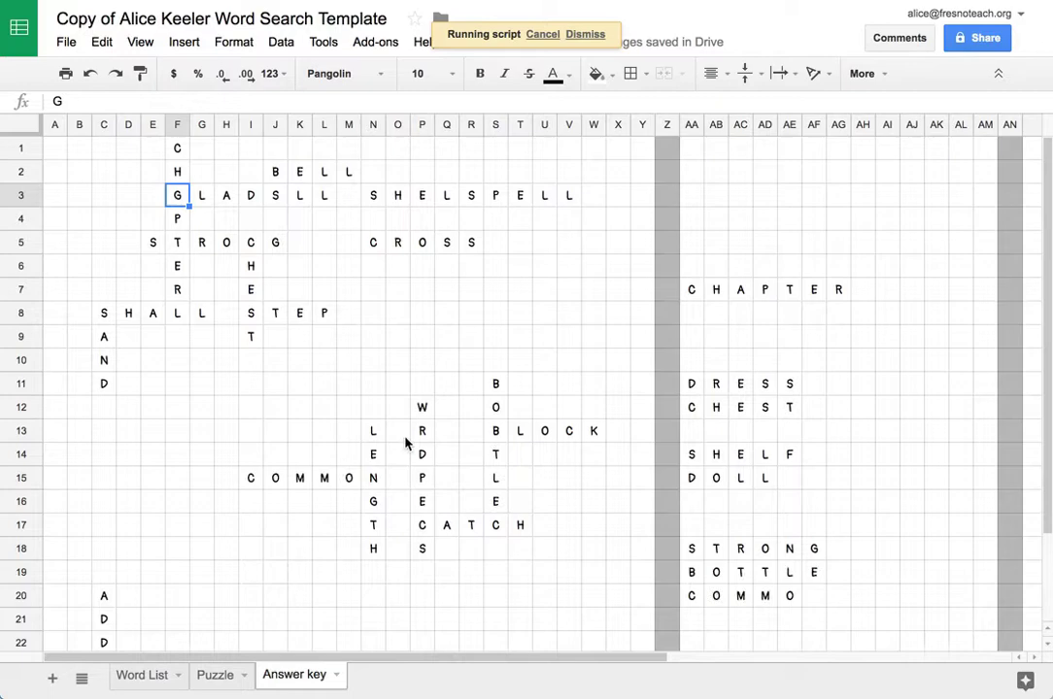
{"action": "scroll", "coordinate": [780, 542], "scroll_direction": "down", "scroll_amount": 2}
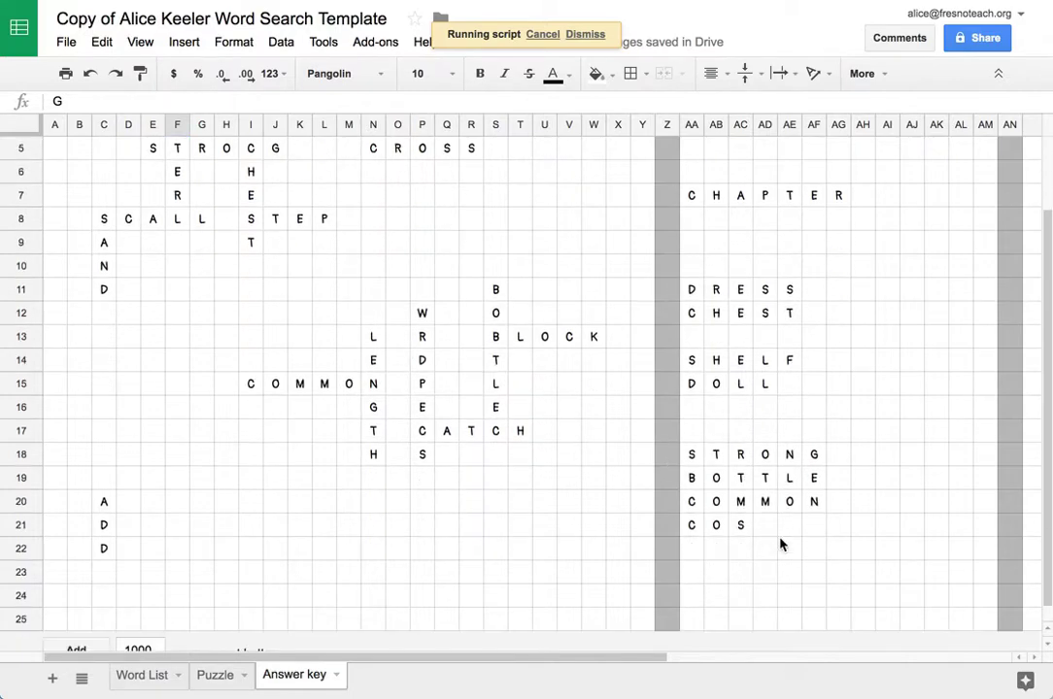
{"action": "left_click_drag", "start_coordinate": [690, 195], "coordinate": [876, 580]}
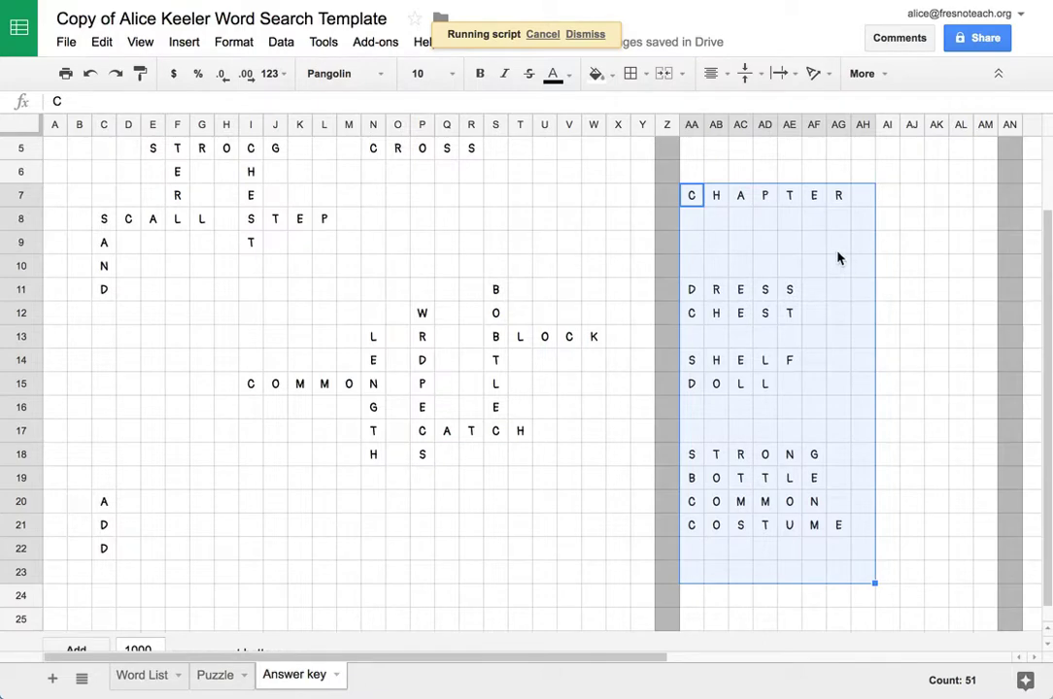
{"action": "scroll", "coordinate": [838, 257], "scroll_direction": "up", "scroll_amount": 2}
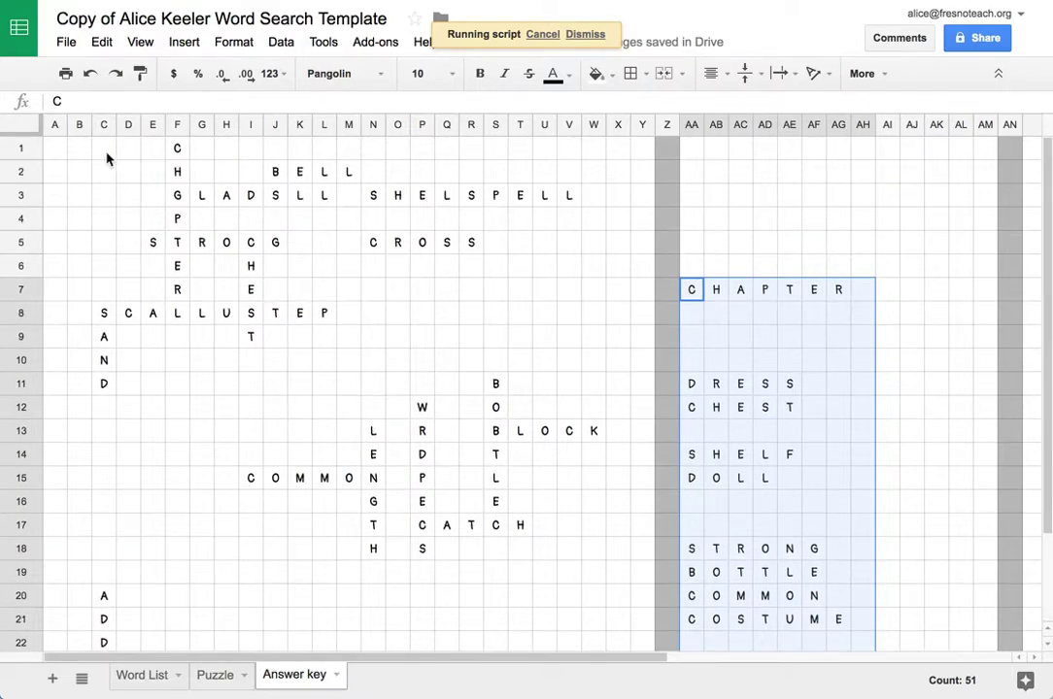
{"action": "left_click_drag", "start_coordinate": [177, 148], "coordinate": [182, 302]}
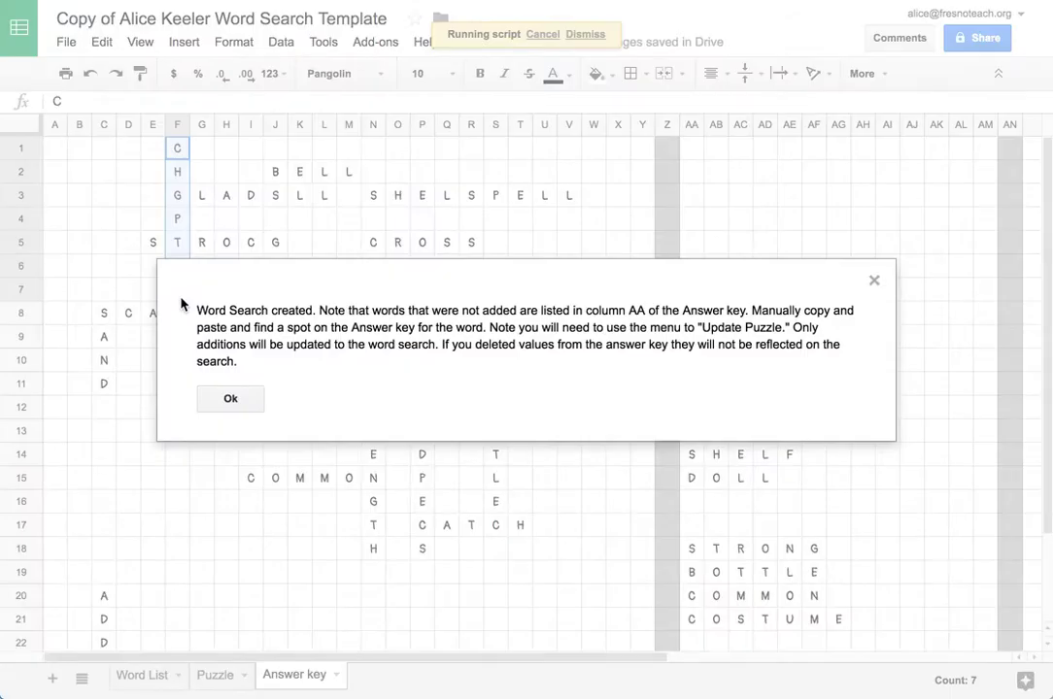
Step: Dismiss the created notice, run Test for Errors, and acknowledge the report of unplaced words
{"action": "left_click", "coordinate": [230, 399]}
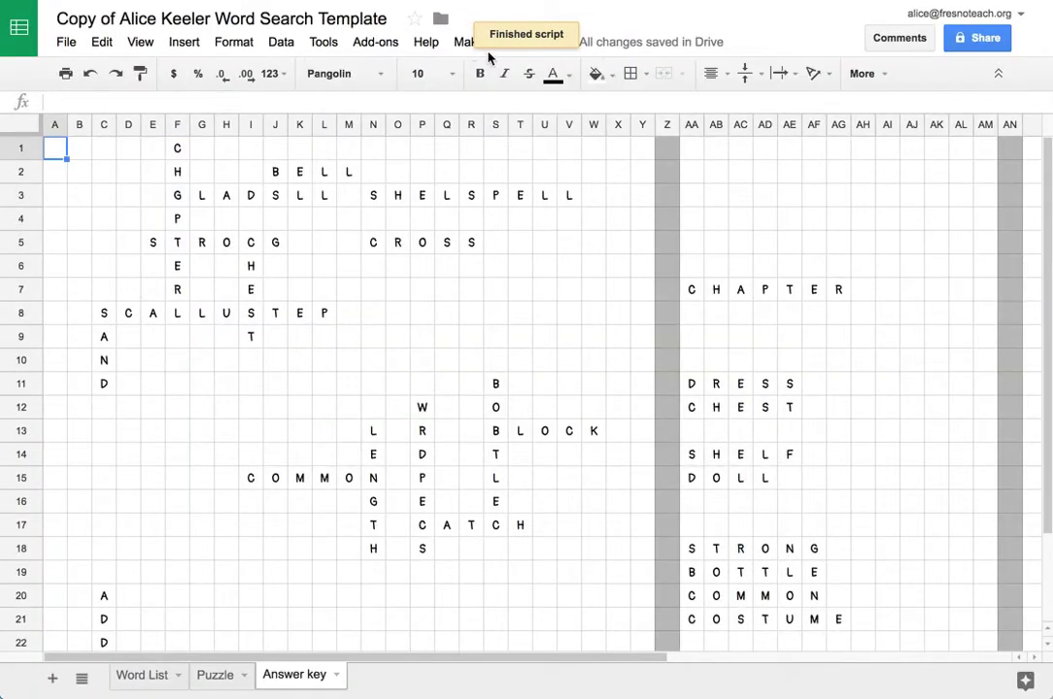
{"action": "left_click", "coordinate": [513, 173]}
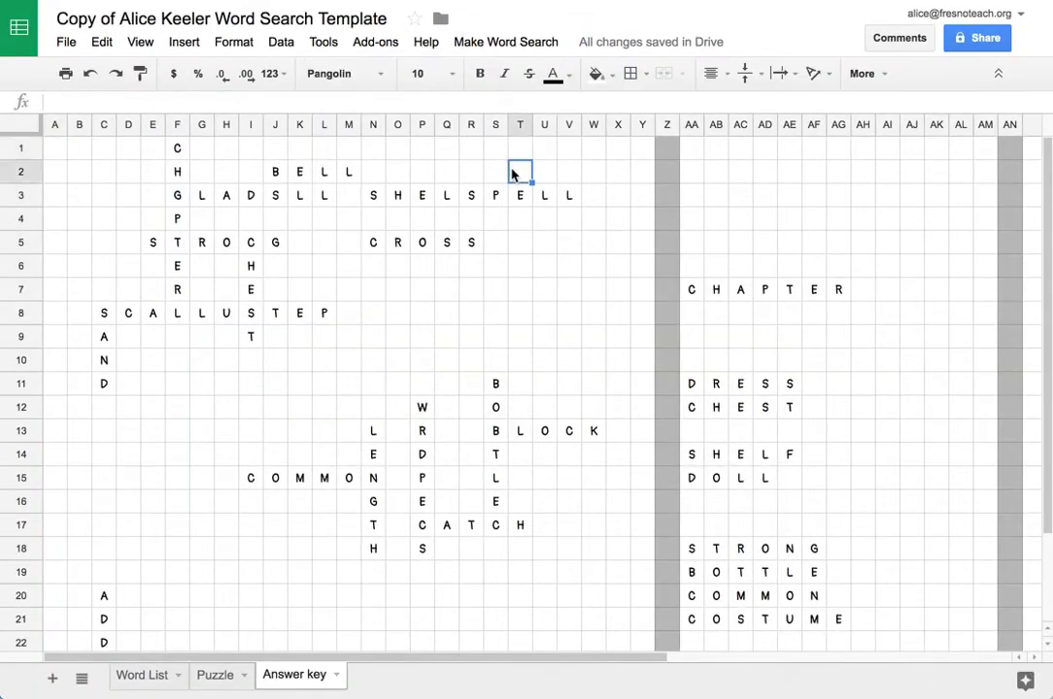
{"action": "left_click", "coordinate": [498, 42]}
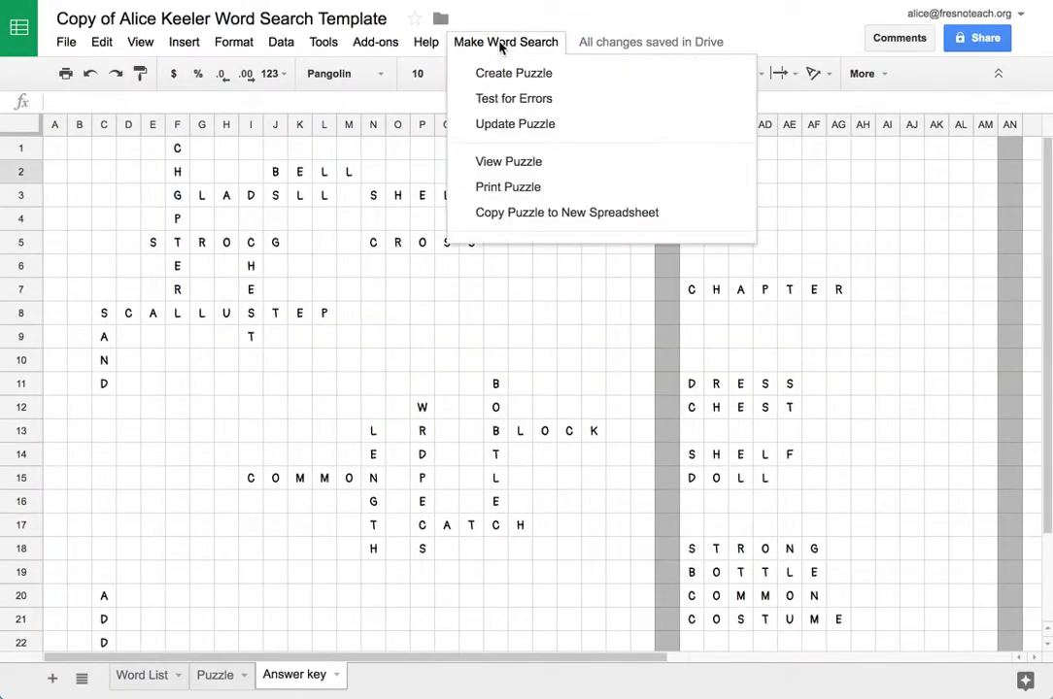
{"action": "left_click", "coordinate": [507, 99]}
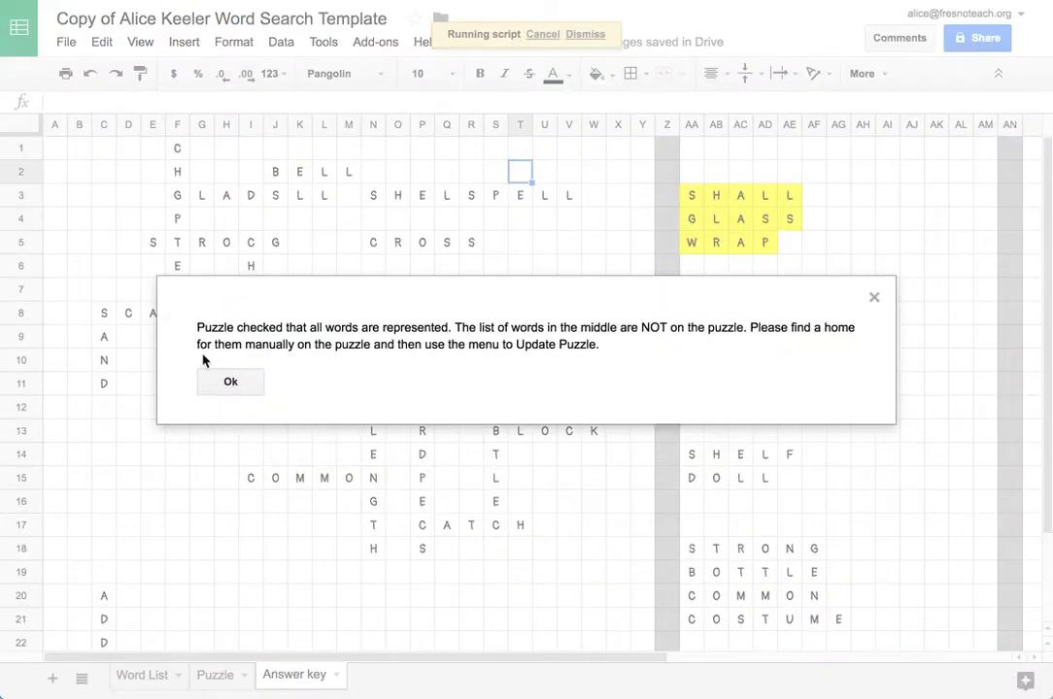
{"action": "left_click", "coordinate": [212, 379]}
Step: Copy CHAPTER, DRESS and CHEST from the unplaced list into F11, F17 and U18
{"action": "left_click_drag", "start_coordinate": [695, 202], "coordinate": [861, 639]}
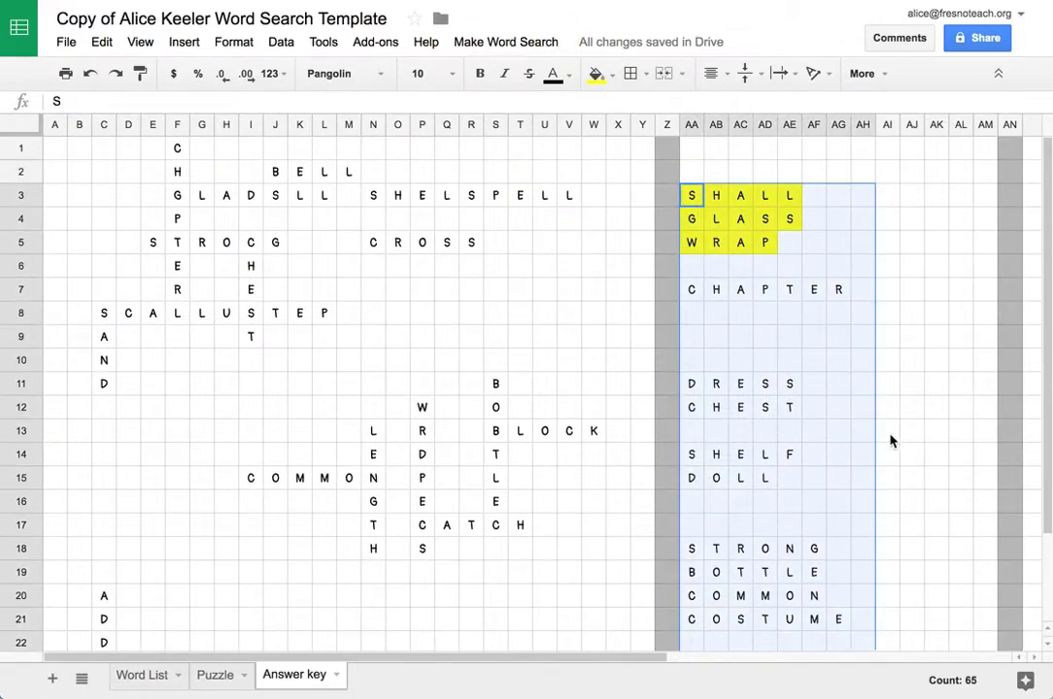
{"action": "left_click", "coordinate": [839, 383]}
{"action": "left_click_drag", "start_coordinate": [689, 288], "coordinate": [841, 300]}
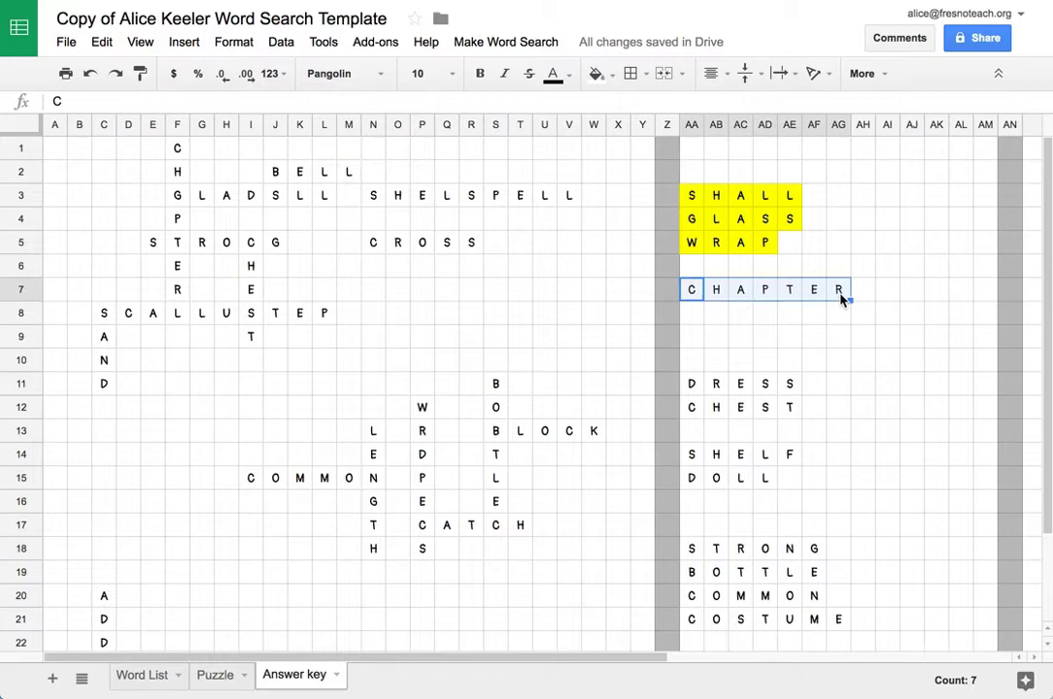
{"action": "key", "text": "ctrl+c"}
{"action": "left_click", "coordinate": [180, 384]}
{"action": "key", "text": "ctrl+v"}
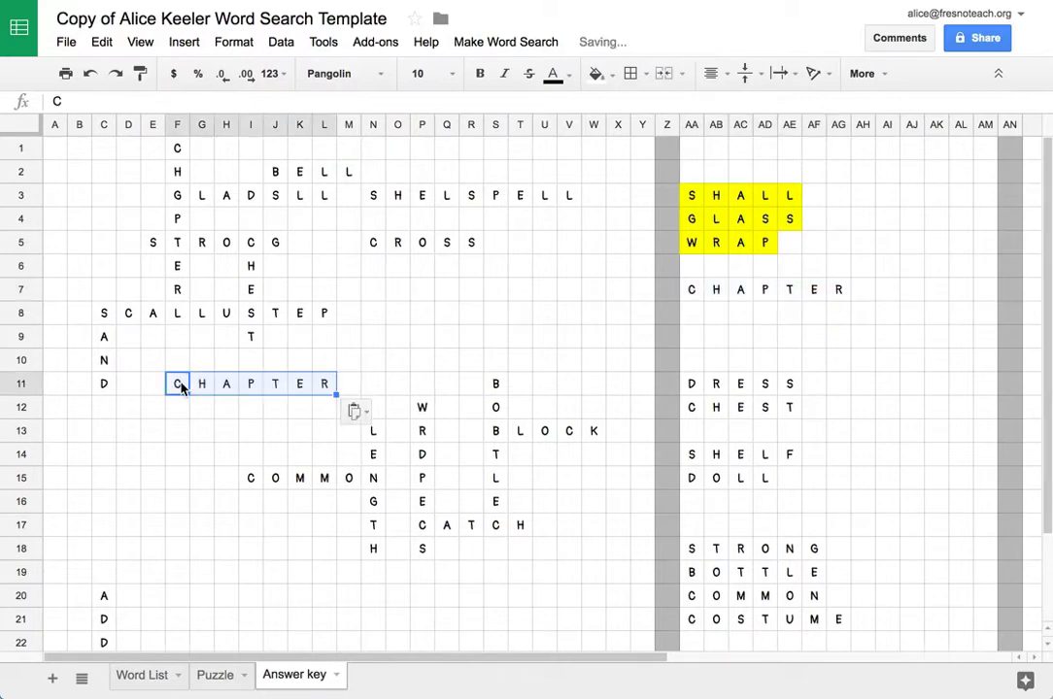
{"action": "left_click_drag", "start_coordinate": [690, 384], "coordinate": [788, 393]}
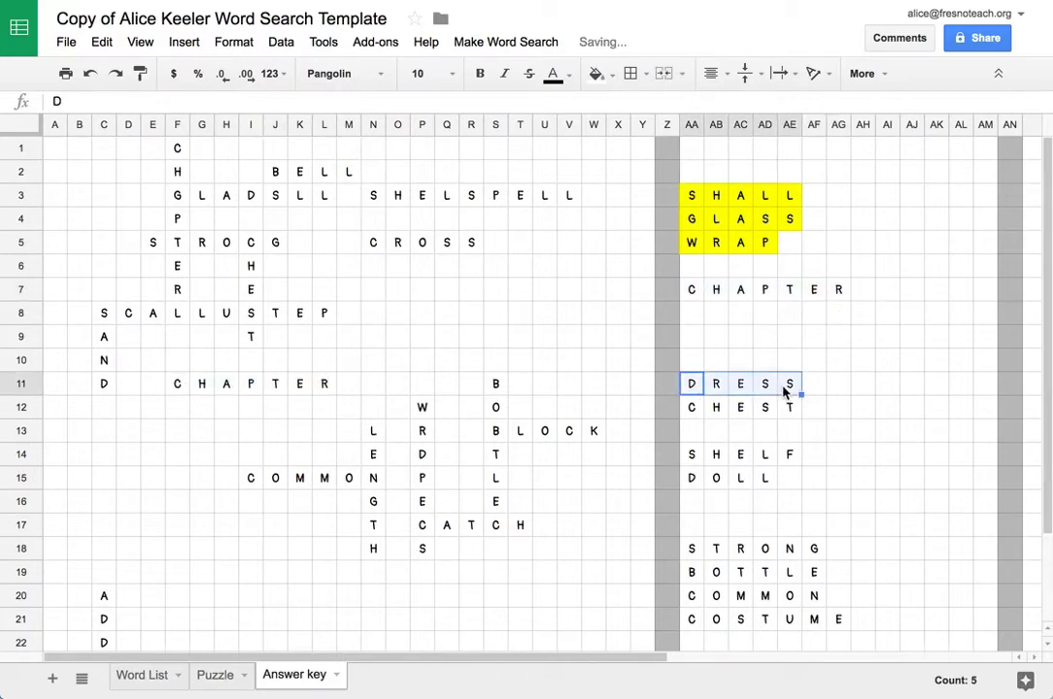
{"action": "key", "text": "ctrl+c"}
{"action": "left_click", "coordinate": [177, 525]}
{"action": "key", "text": "ctrl+v"}
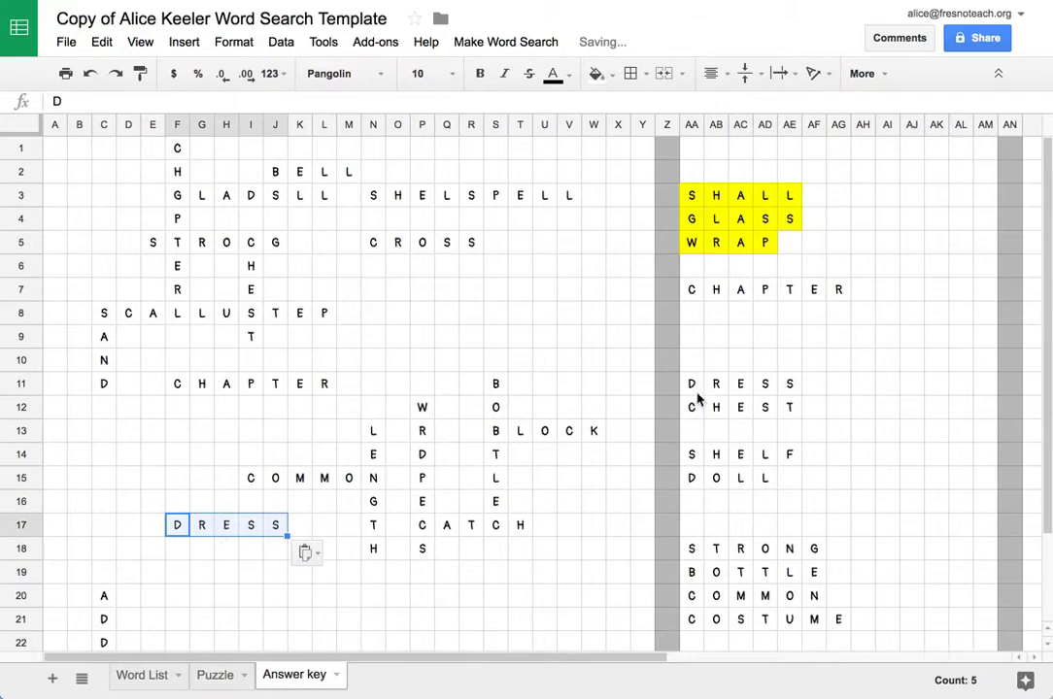
{"action": "left_click_drag", "start_coordinate": [692, 407], "coordinate": [794, 408]}
{"action": "key", "text": "ctrl+c"}
{"action": "left_click", "coordinate": [540, 552]}
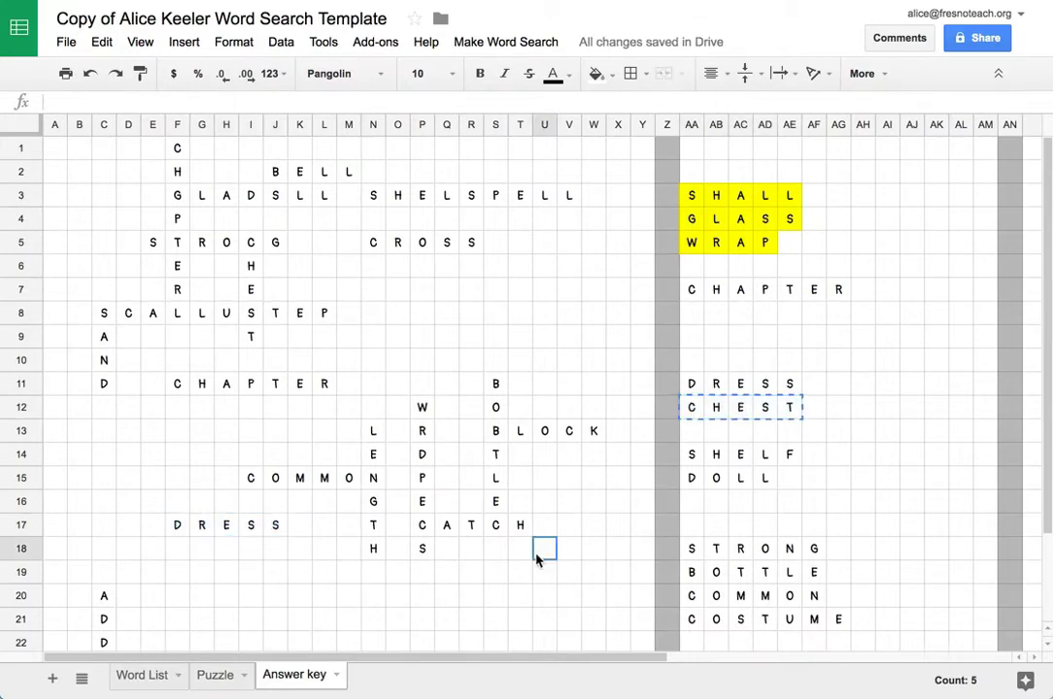
{"action": "key", "text": "ctrl+v"}
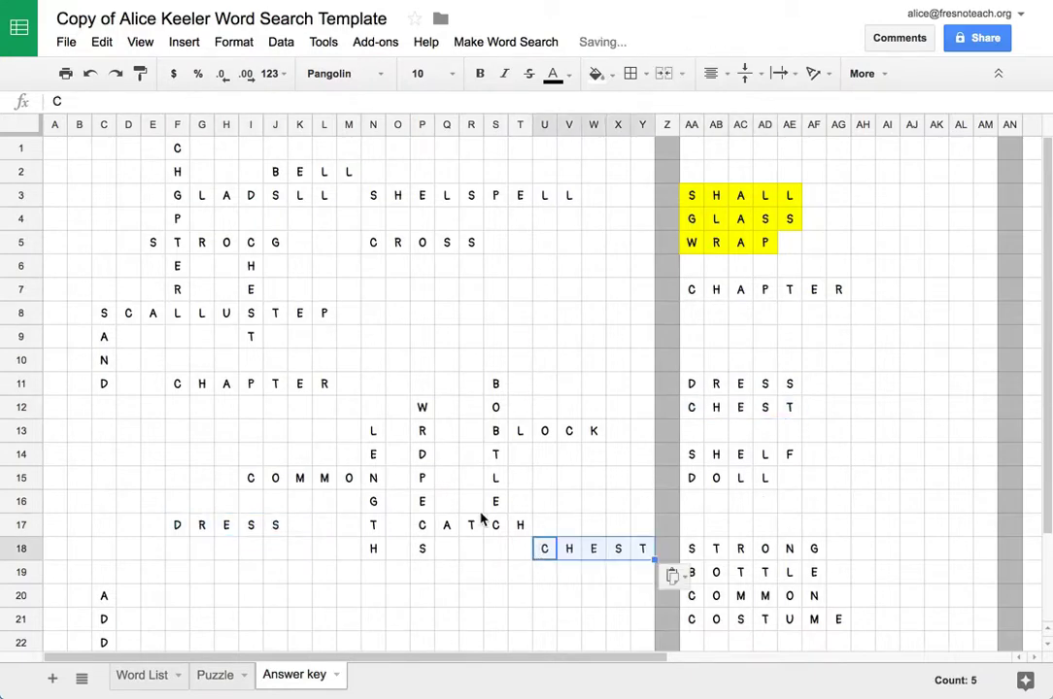
Step: Type H, E, L down J18:J20 to start SHELF from DRESS's final S
{"action": "left_click", "coordinate": [279, 551]}
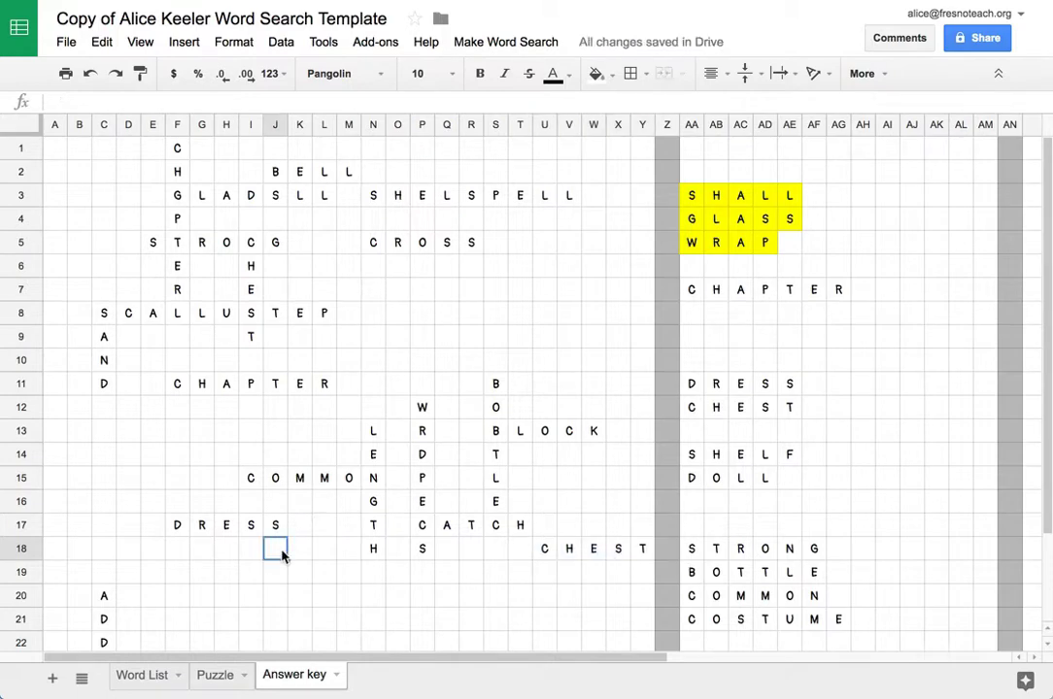
{"action": "type", "text": "H"}
{"action": "key", "text": "Return"}
{"action": "type", "text": "E"}
{"action": "key", "text": "Return"}
{"action": "type", "text": "L"}
{"action": "key", "text": "Return"}
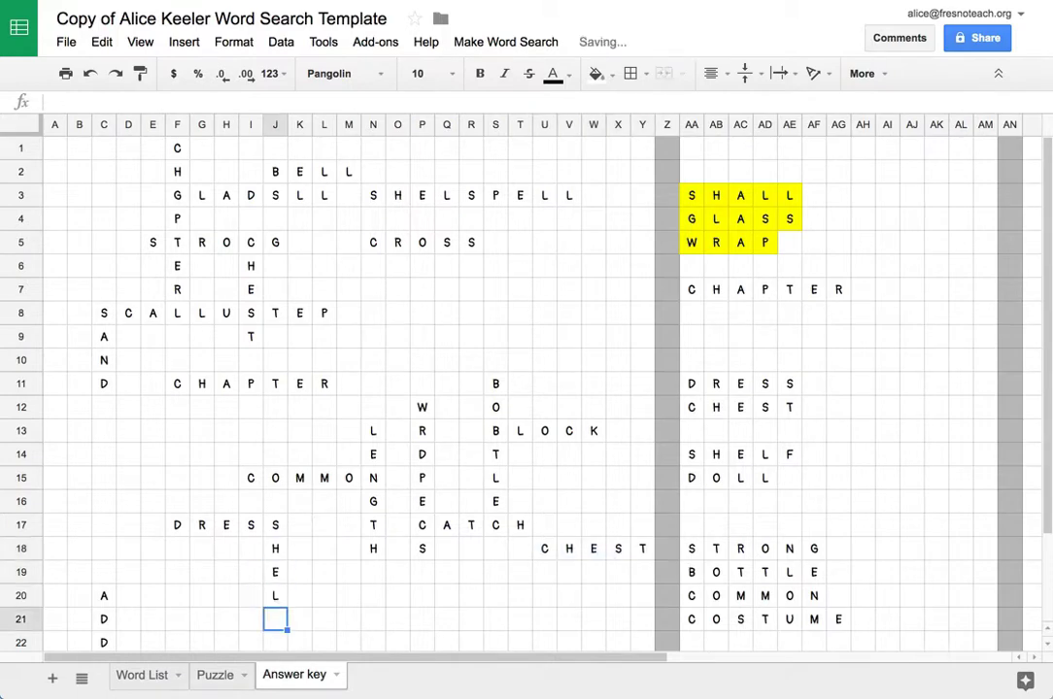
Step: Complete SHELF with F in J21 and locate SHELF and DOLL in the word list
{"action": "type", "text": "F"}
{"action": "key", "text": "Return"}
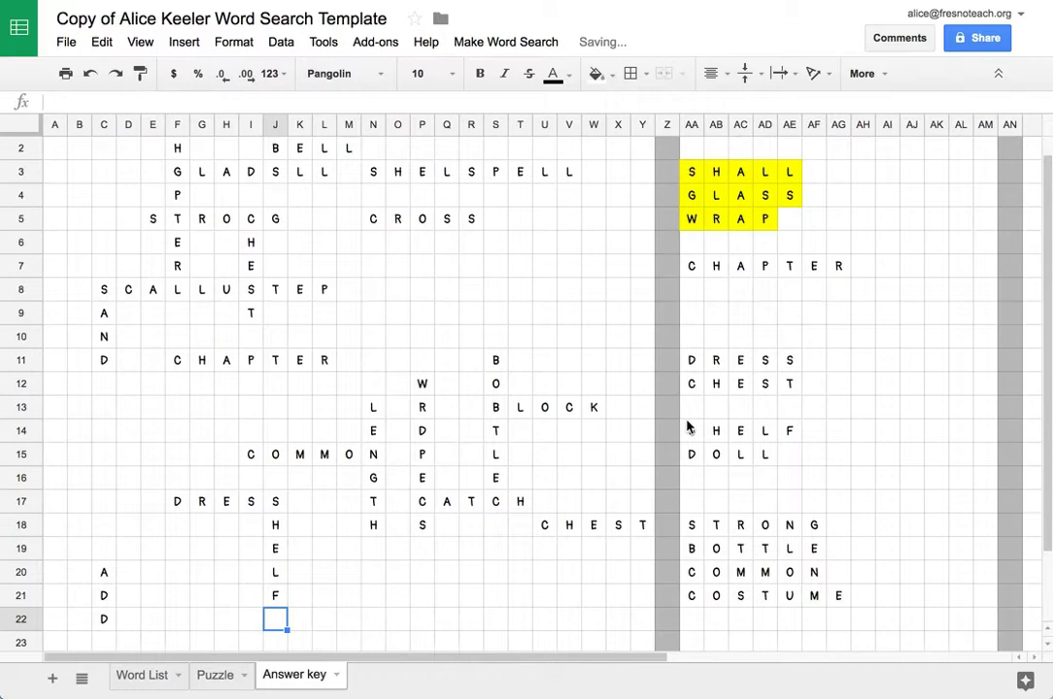
{"action": "left_click_drag", "start_coordinate": [687, 428], "coordinate": [801, 434]}
{"action": "left_click", "coordinate": [707, 462]}
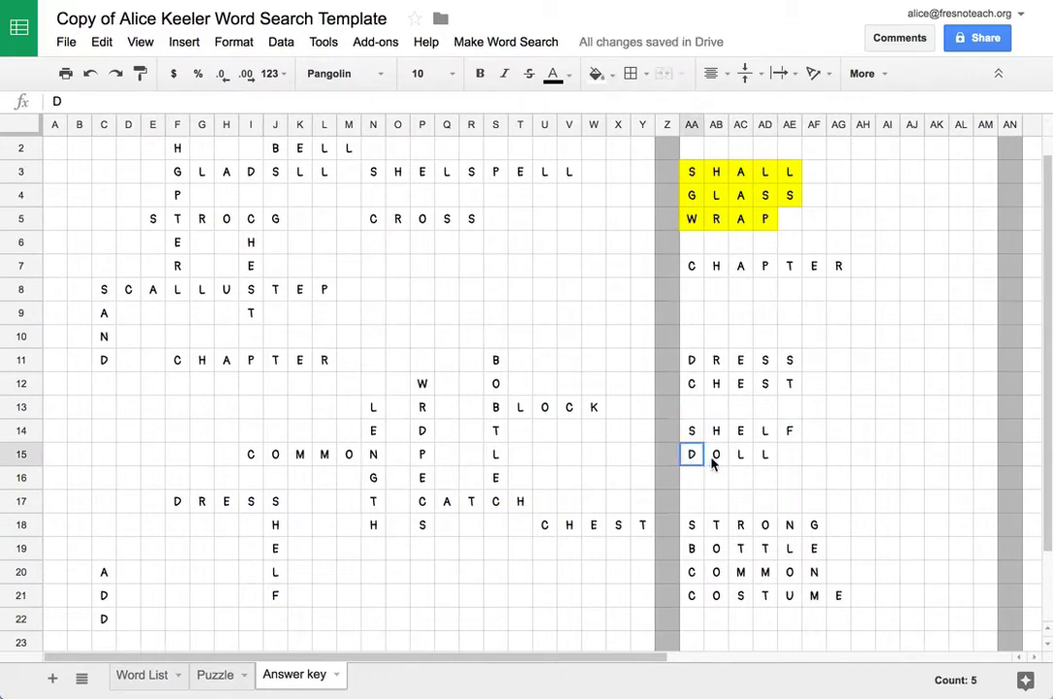
{"action": "left_click_drag", "start_coordinate": [712, 465], "coordinate": [759, 461]}
Step: Spell DOLL diagonally from C13 to F16
{"action": "left_click", "coordinate": [107, 416]}
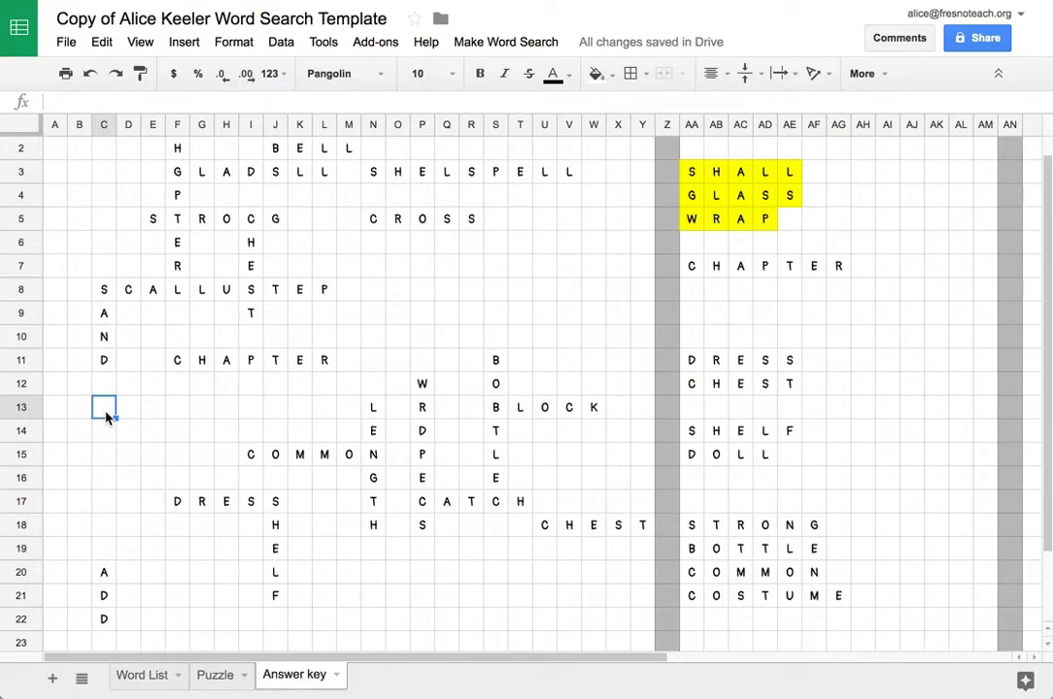
{"action": "type", "text": "D"}
{"action": "key", "text": "Return"}
{"action": "key", "text": "Right"}
{"action": "type", "text": "O"}
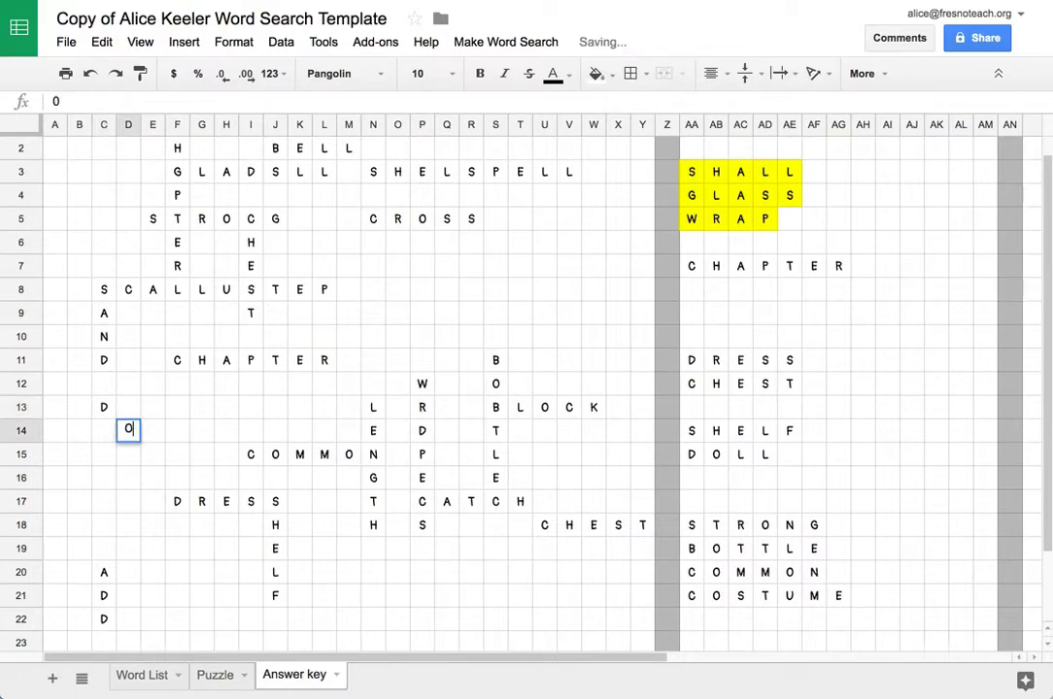
{"action": "key", "text": "Return"}
{"action": "key", "text": "Right"}
{"action": "type", "text": "L"}
{"action": "key", "text": "Return"}
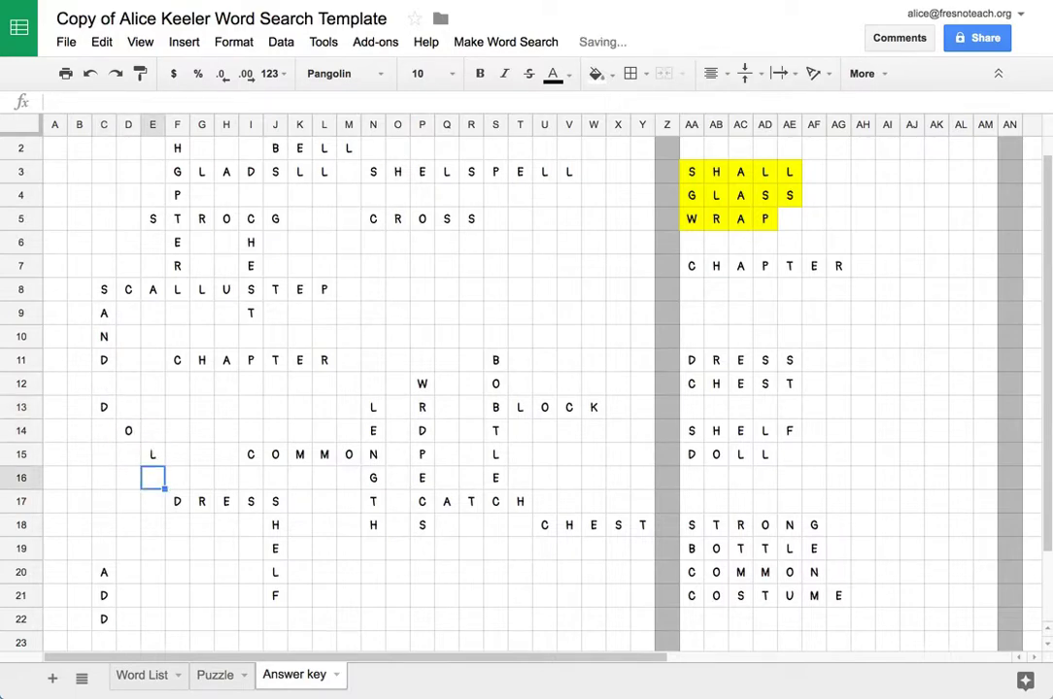
{"action": "key", "text": "Right"}
{"action": "type", "text": "L"}
{"action": "key", "text": "Return"}
{"action": "key", "text": "Right"}
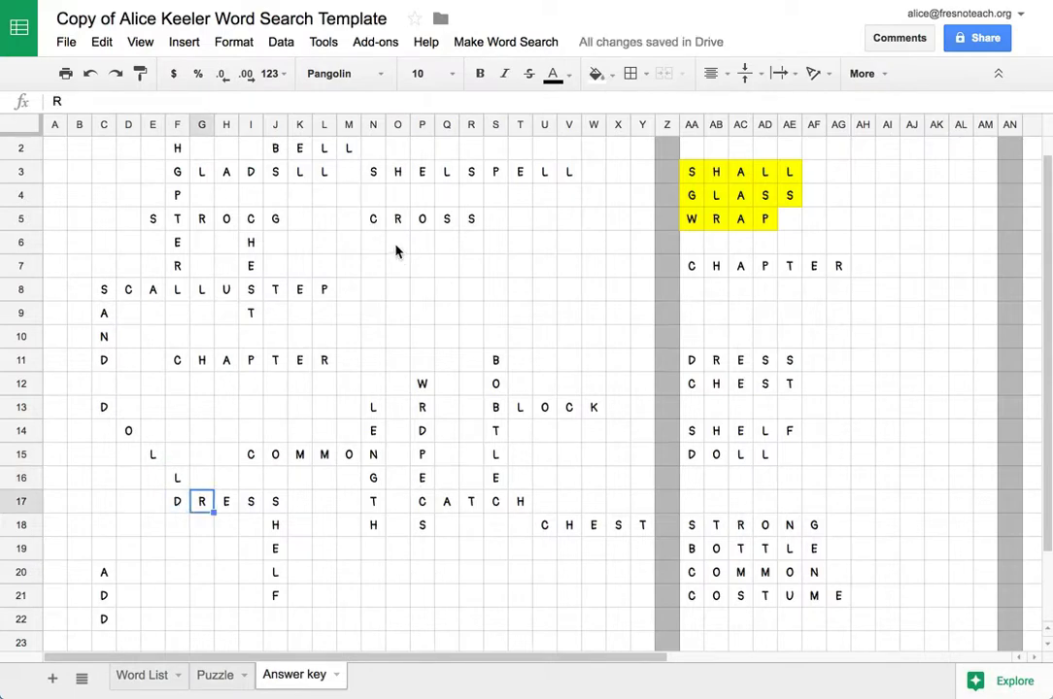
Step: Enter an S in N4, then clear it again and move down toward N6
{"action": "left_click", "coordinate": [373, 195]}
{"action": "type", "text": "S"}
{"action": "key", "text": "Return"}
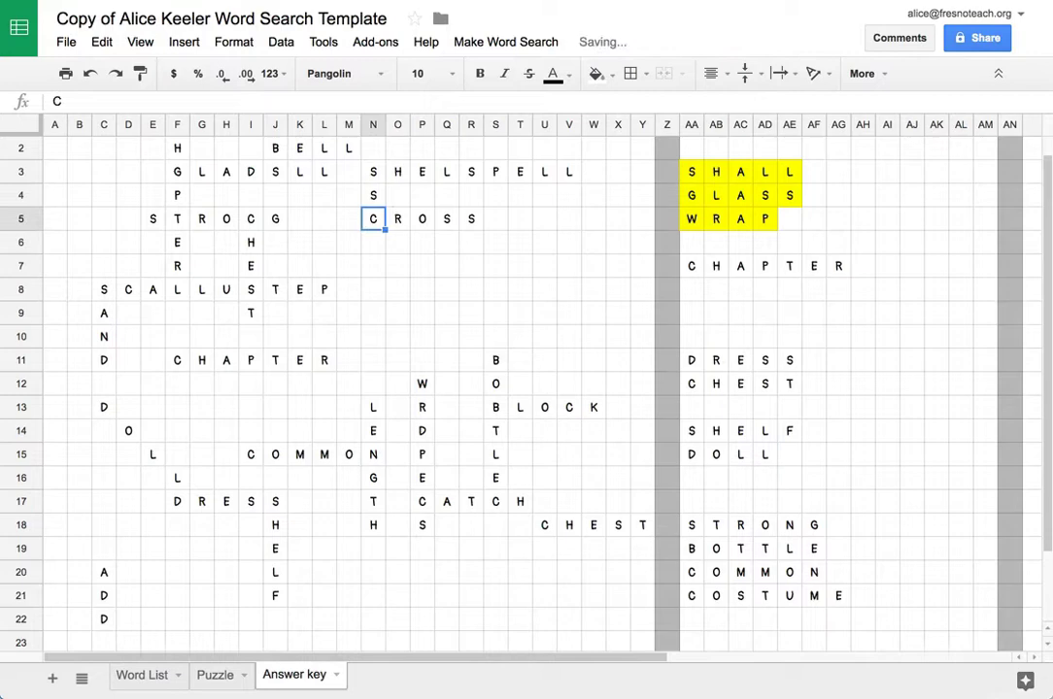
{"action": "key", "text": "Up"}
{"action": "key", "text": "Delete"}
{"action": "key", "text": "ctrl+z"}
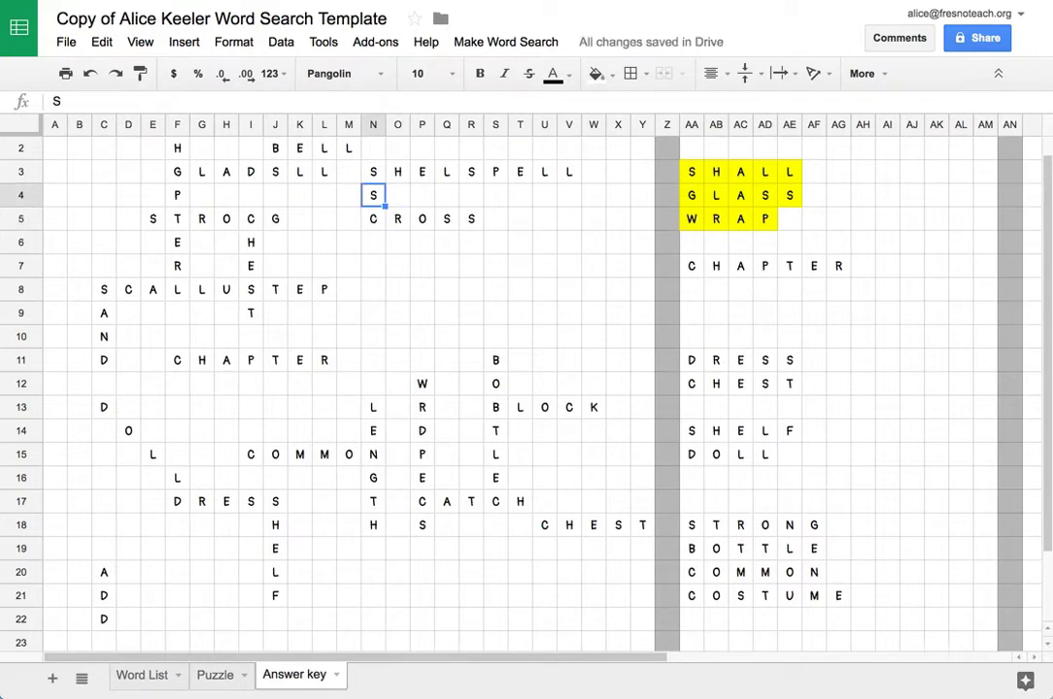
{"action": "key", "text": "Delete"}
{"action": "key", "text": "Down"}
{"action": "key", "text": "Down"}
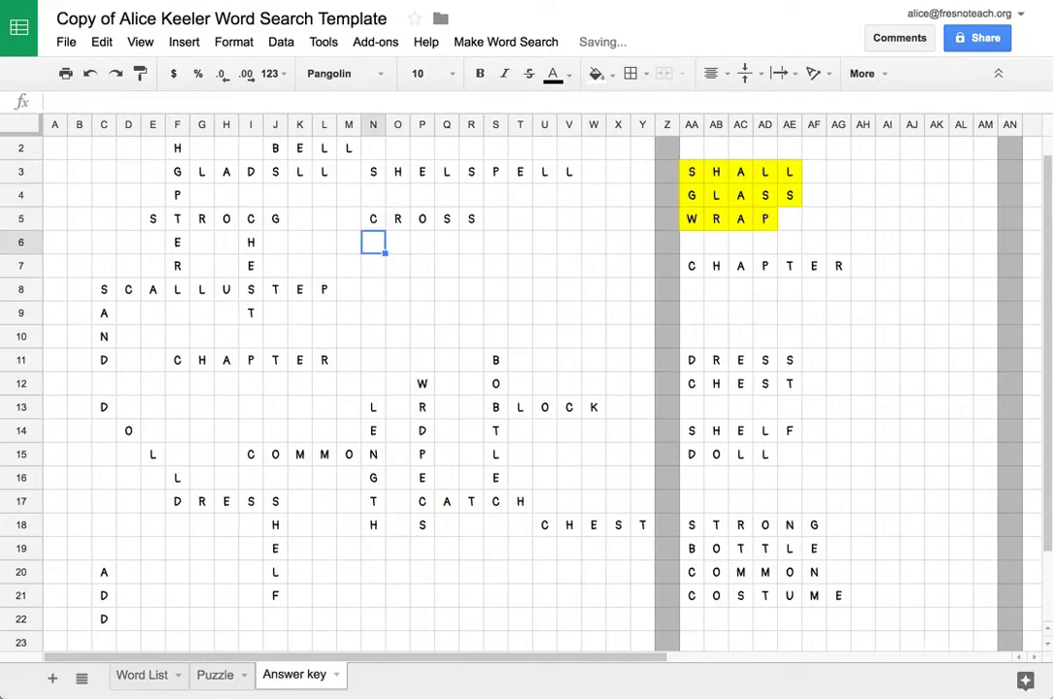
Step: Type the letters S, T, R, O, N diagonally from N6 to R10
{"action": "type", "text": "S"}
{"action": "left_click", "coordinate": [398, 266]}
{"action": "type", "text": "T"}
{"action": "left_click", "coordinate": [422, 289]}
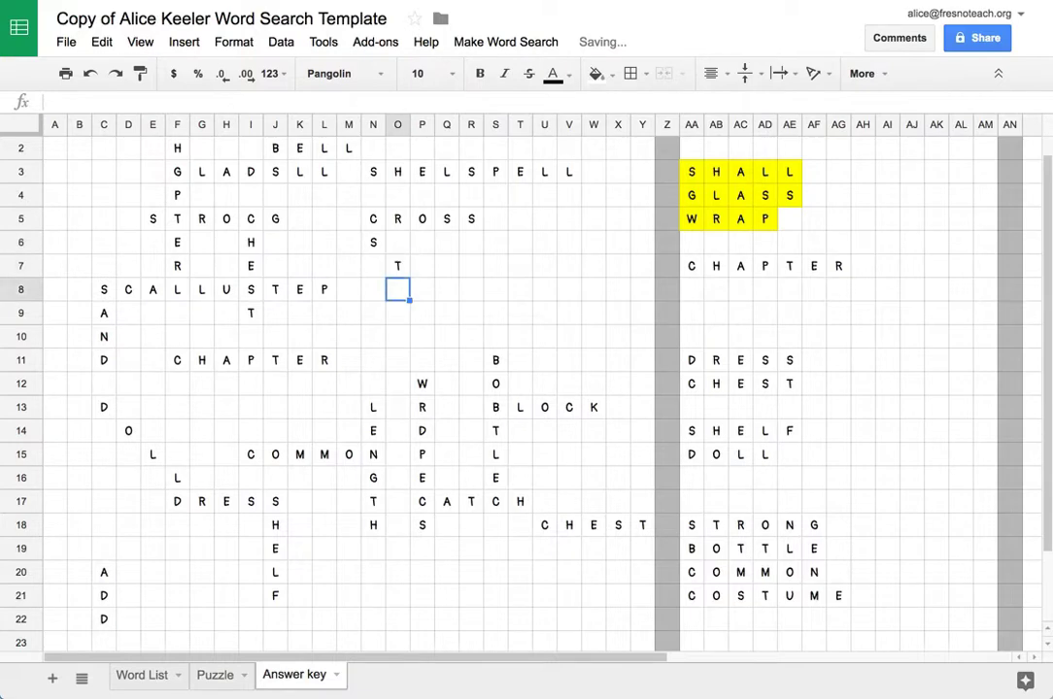
{"action": "type", "text": "R"}
{"action": "key", "text": "Tab"}
{"action": "key", "text": "Down"}
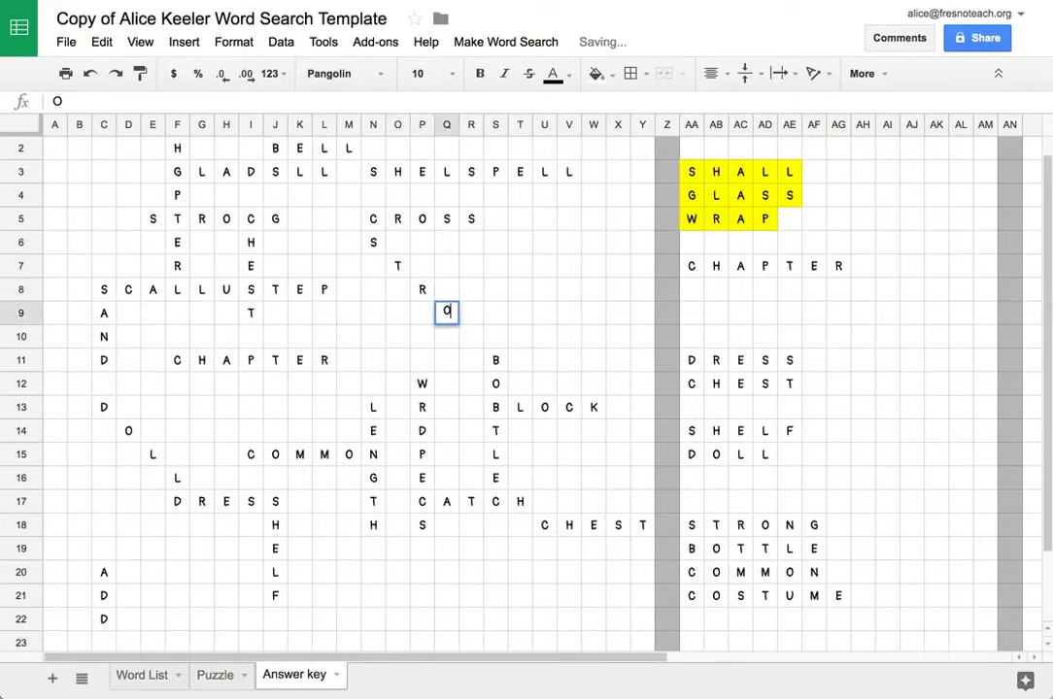
{"action": "left_click", "coordinate": [471, 336]}
{"action": "type", "text": "N"}
{"action": "left_click", "coordinate": [495, 361]}
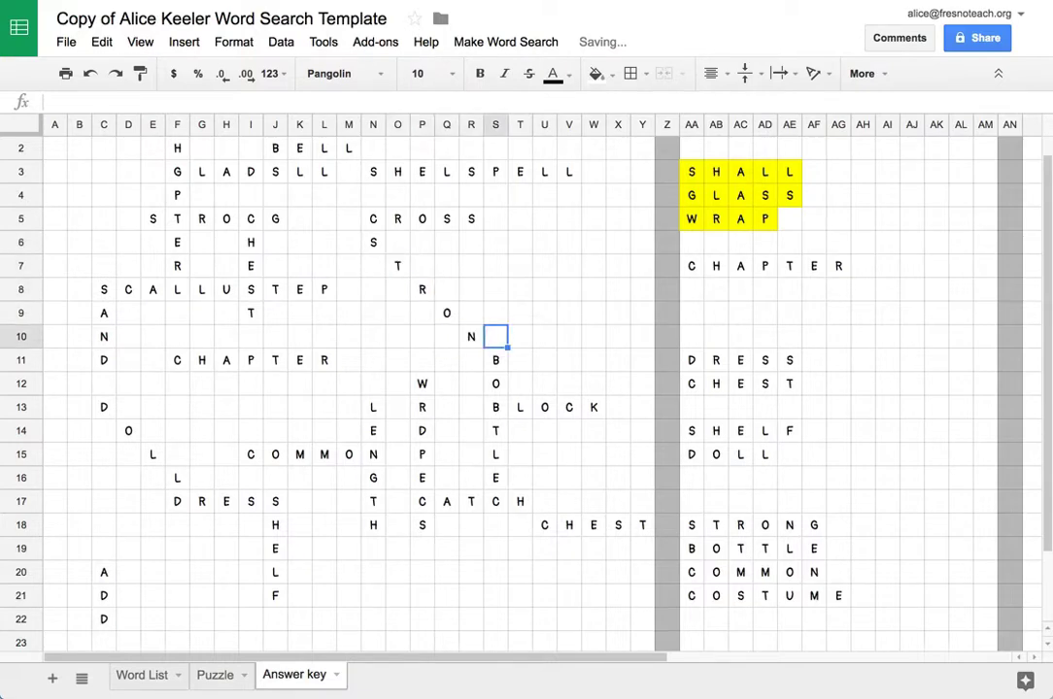
Step: Run STRONG down column U and BOTTLE down column W from row 5 using TRANSPOSE formulas
{"action": "left_click", "coordinate": [549, 219]}
{"action": "type", "text": "="}
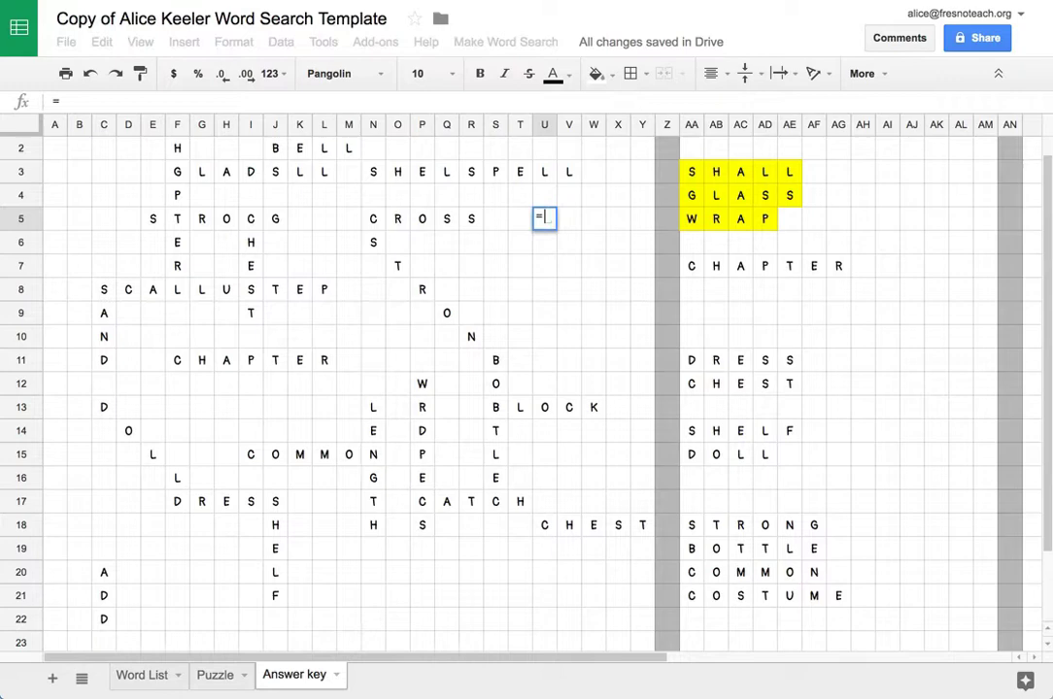
{"action": "type", "text": "TRANSPOSE("}
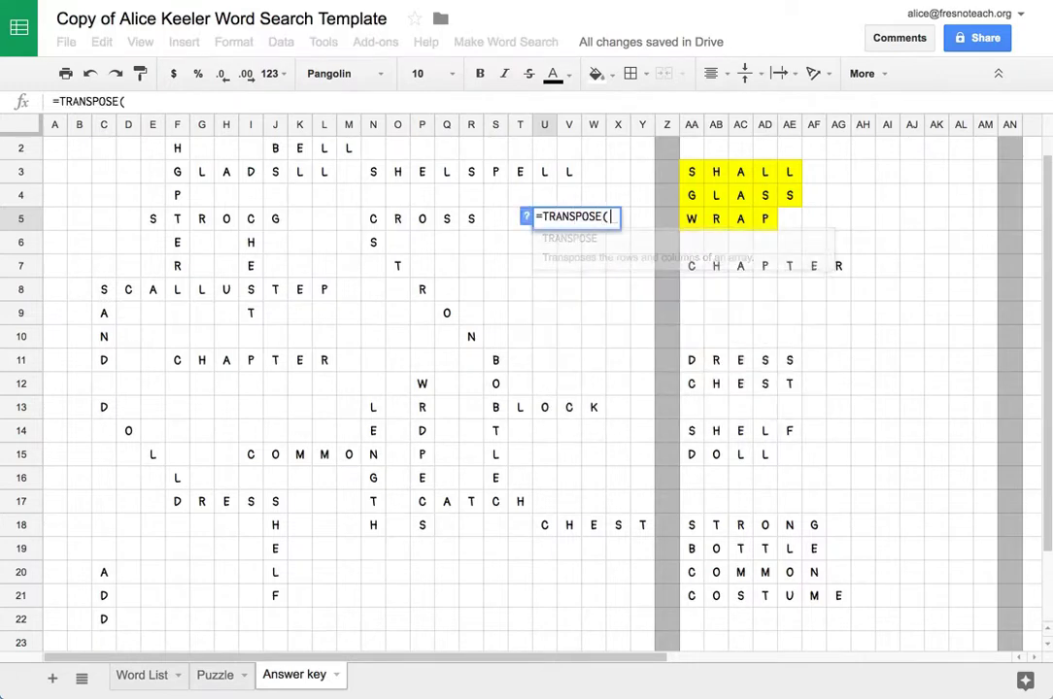
{"action": "left_click_drag", "start_coordinate": [692, 526], "coordinate": [817, 528]}
{"action": "key", "text": "Return"}
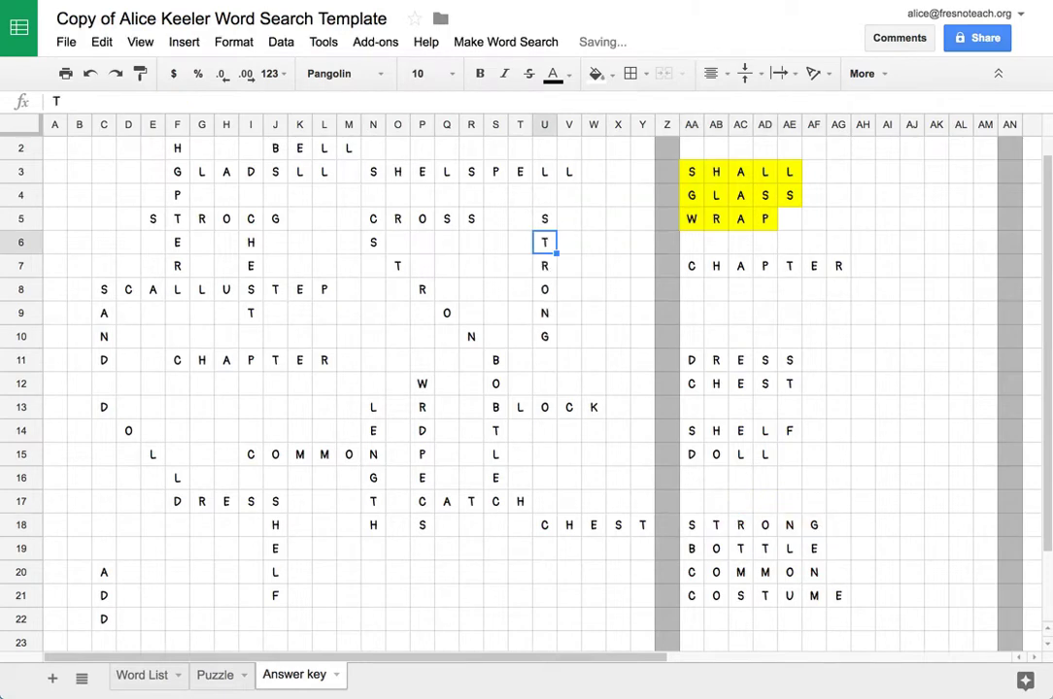
{"action": "left_click", "coordinate": [595, 220]}
{"action": "type", "text": "="}
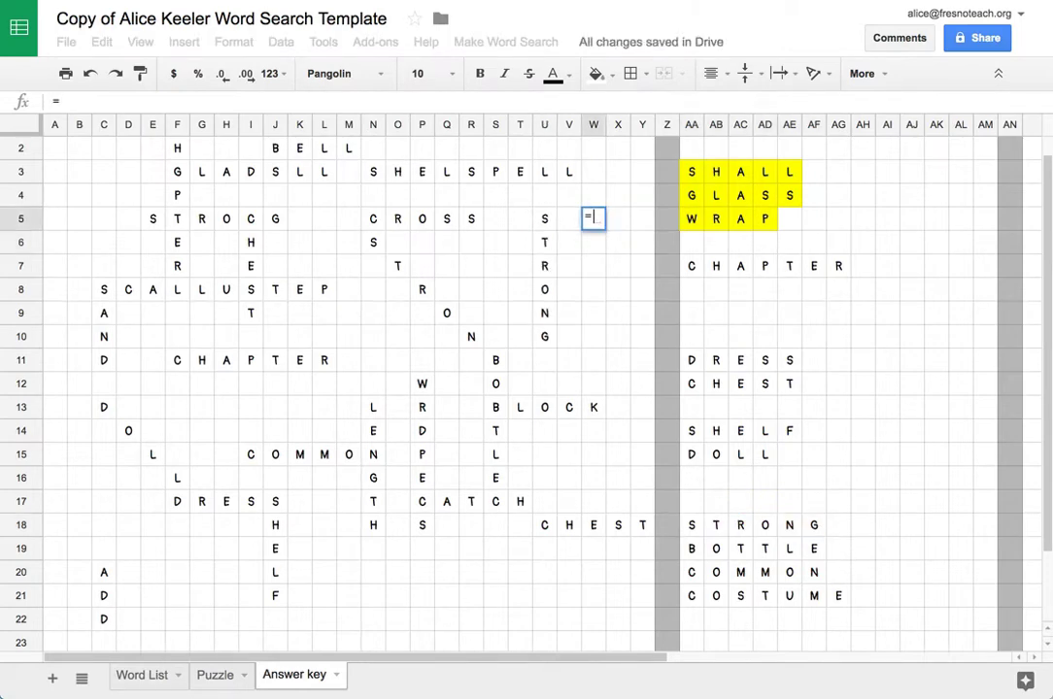
{"action": "type", "text": "TRANSPOSE("}
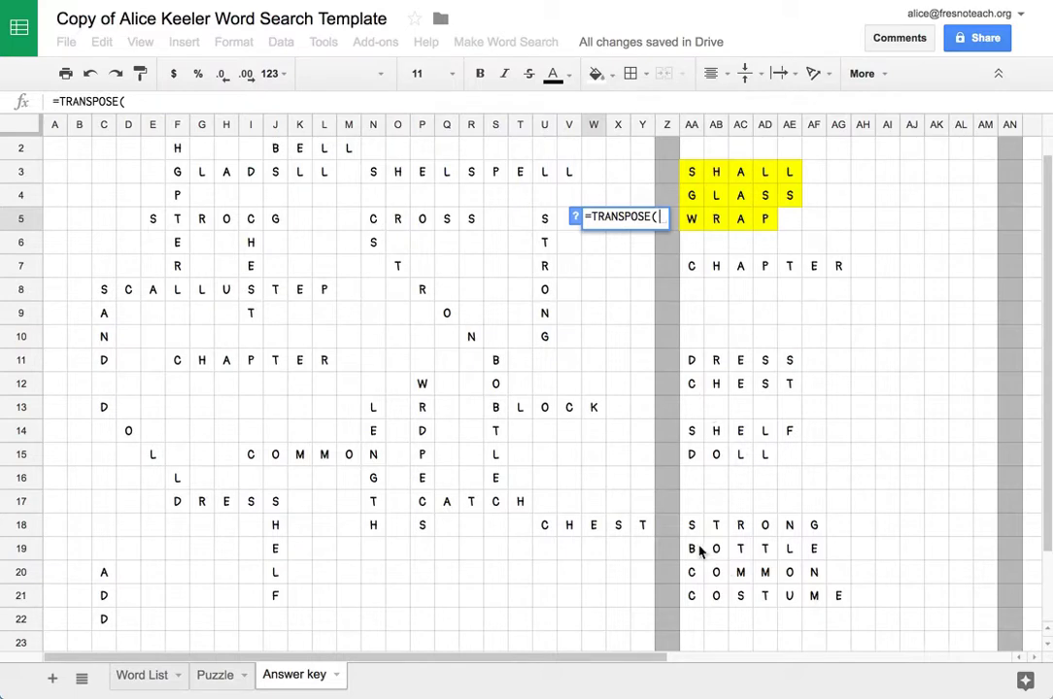
{"action": "left_click_drag", "start_coordinate": [700, 551], "coordinate": [814, 552]}
{"action": "key", "text": "Return"}
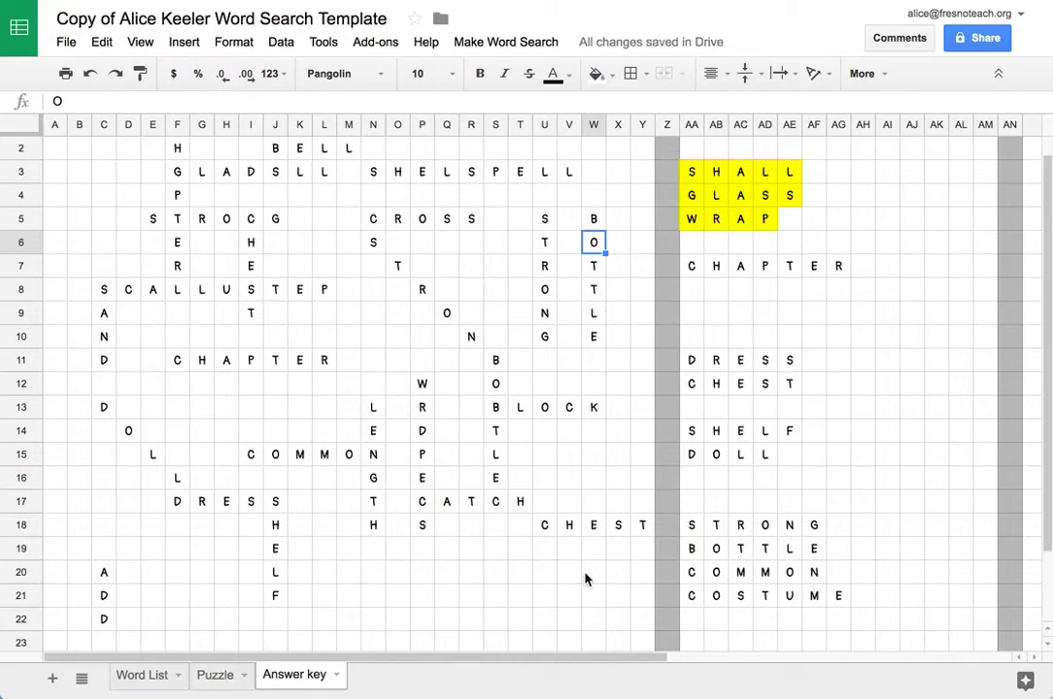
Step: Copy COMMON from the list into P22
{"action": "left_click_drag", "start_coordinate": [692, 572], "coordinate": [814, 582]}
{"action": "key", "text": "ctrl+c"}
{"action": "left_click", "coordinate": [421, 621]}
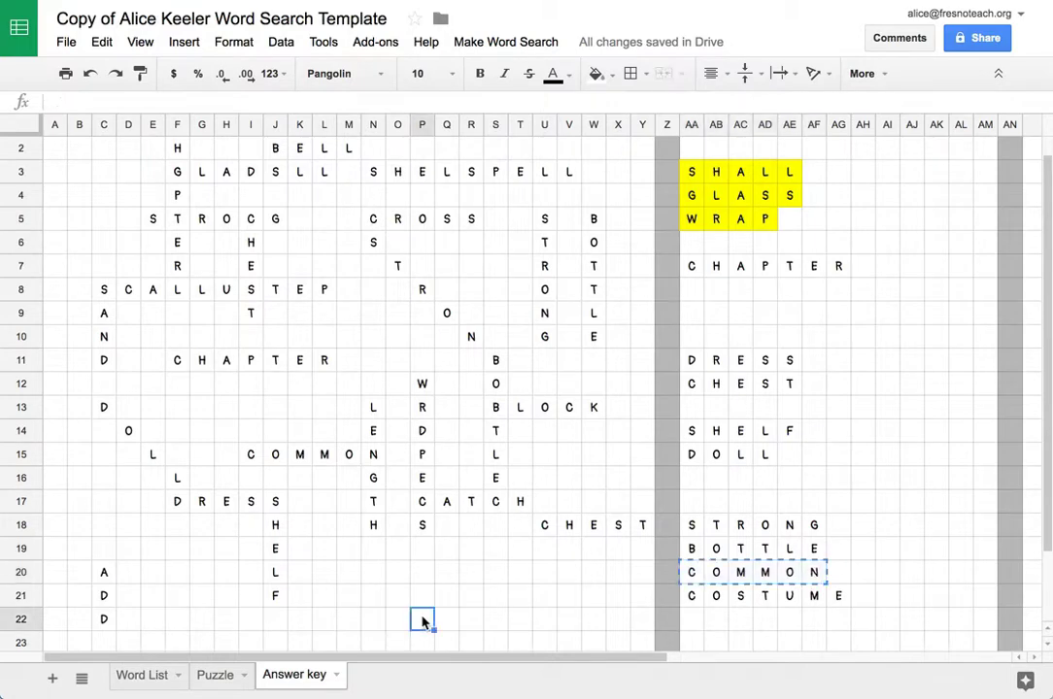
{"action": "key", "text": "ctrl+v"}
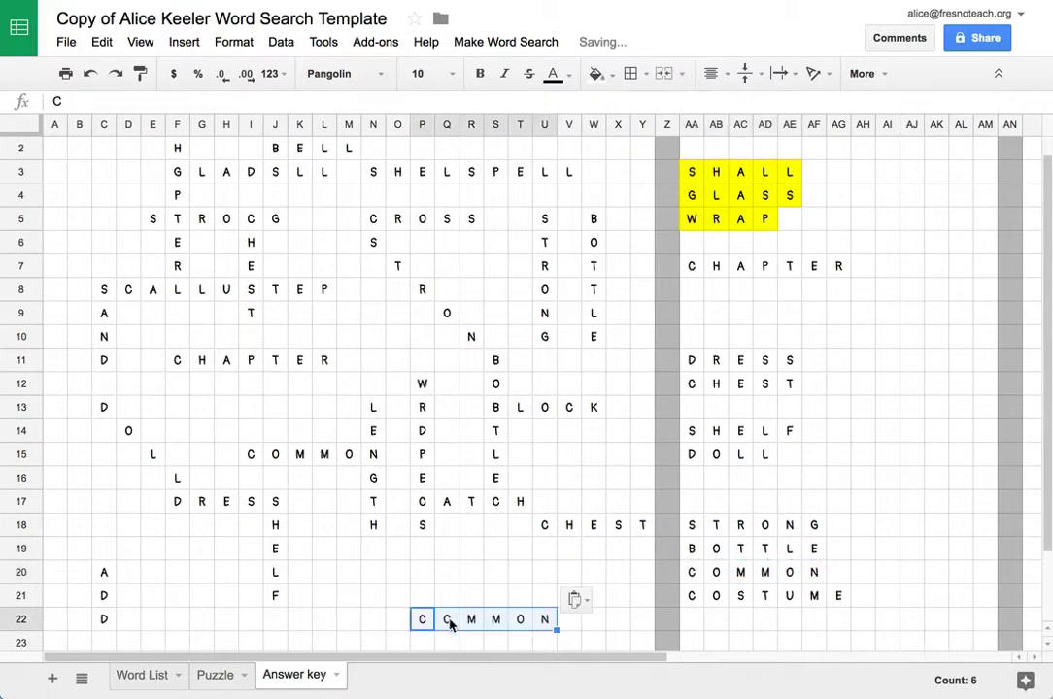
Step: Enter =TRANSPOSE(AA21:AG21) in L16 so COSTUME runs down to L22
{"action": "left_click", "coordinate": [327, 478]}
{"action": "type", "text": "="}
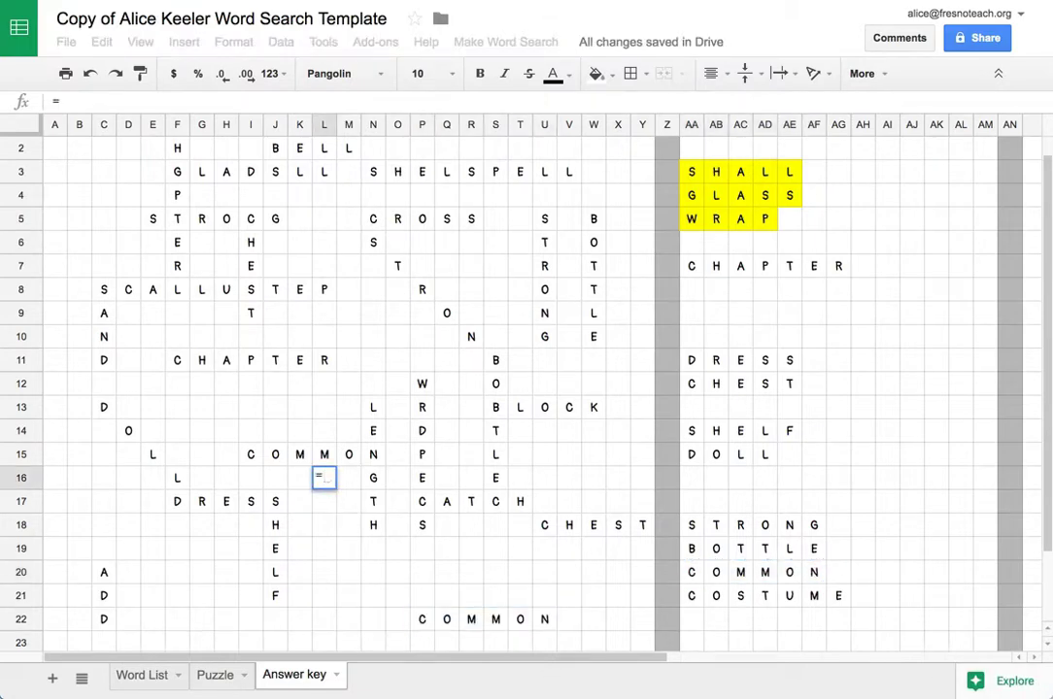
{"action": "type", "text": "TRAN"}
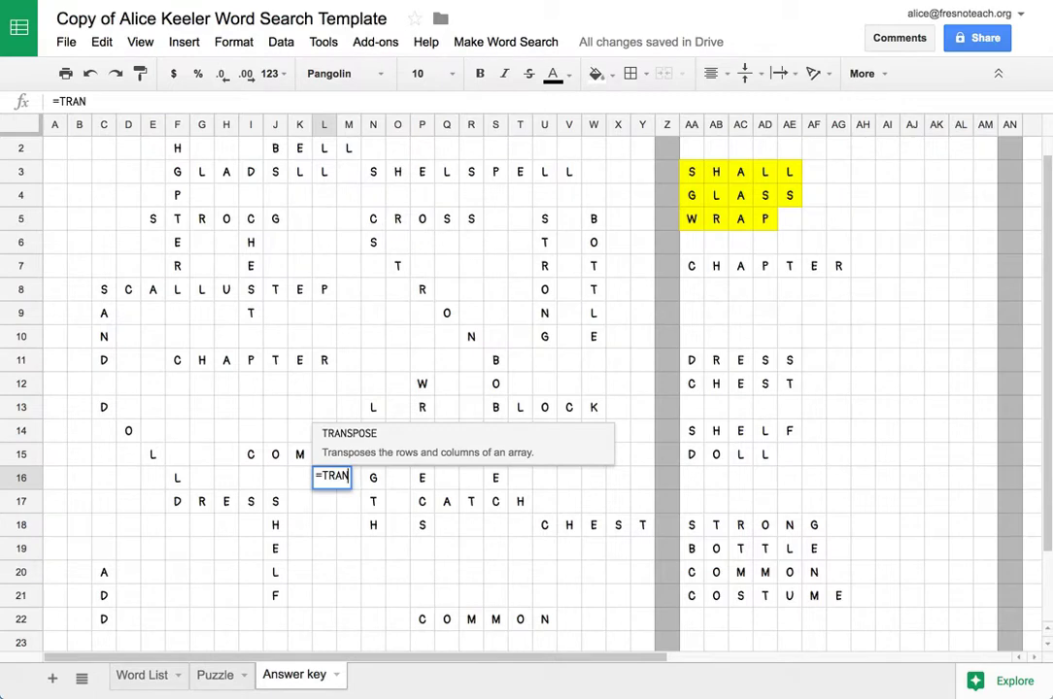
{"action": "type", "text": "SPOSE"}
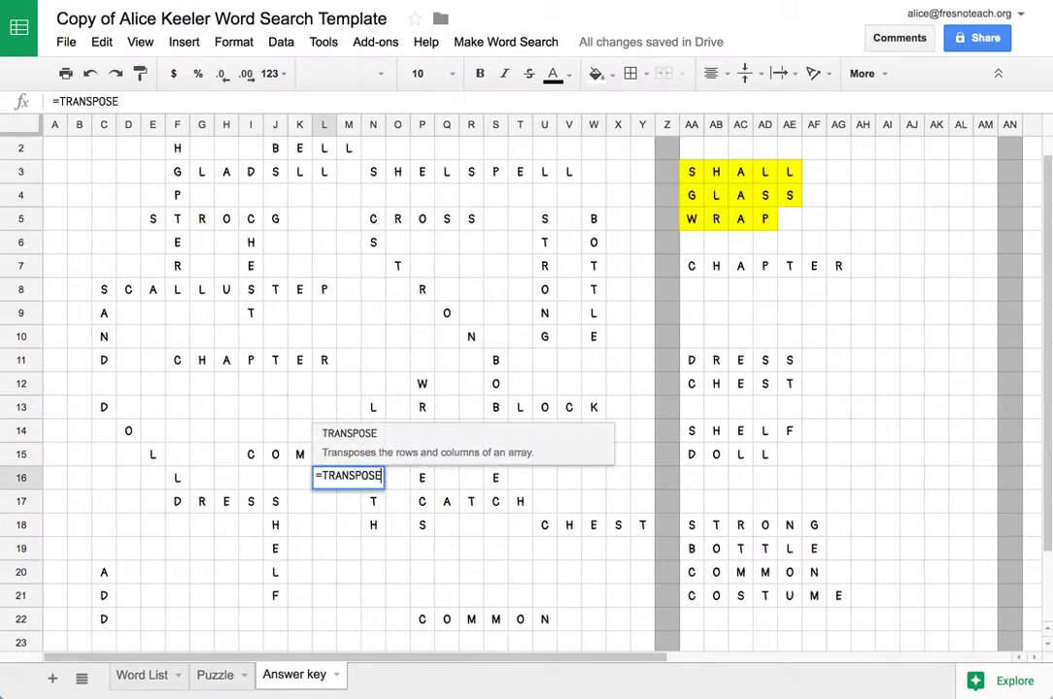
{"action": "type", "text": "("}
{"action": "left_click_drag", "start_coordinate": [692, 597], "coordinate": [838, 608]}
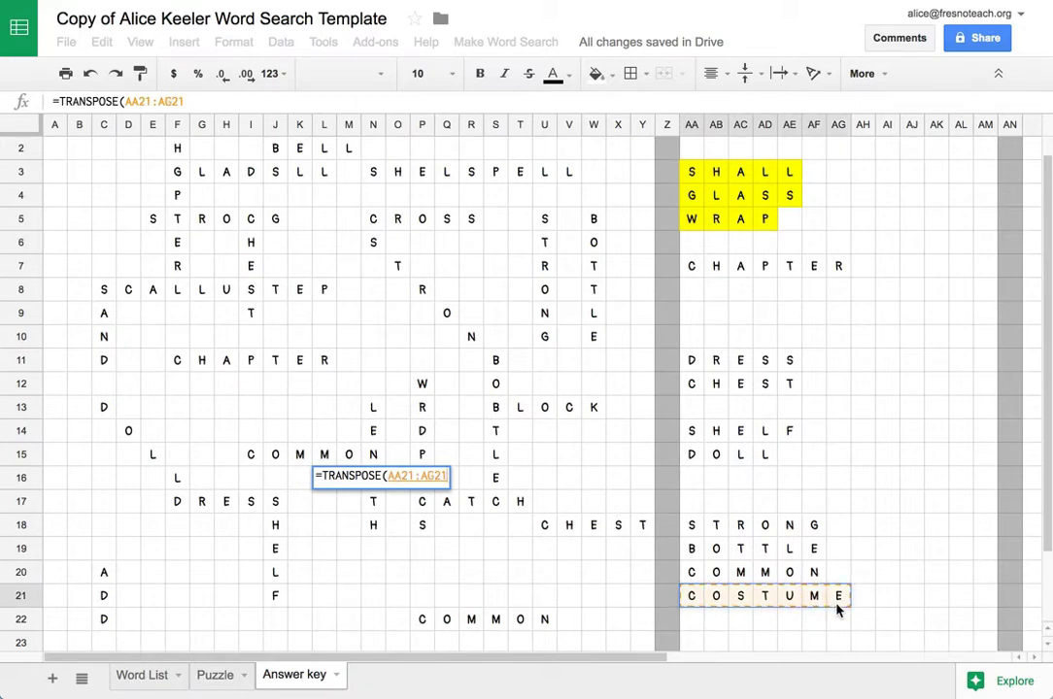
{"action": "key", "text": "Return"}
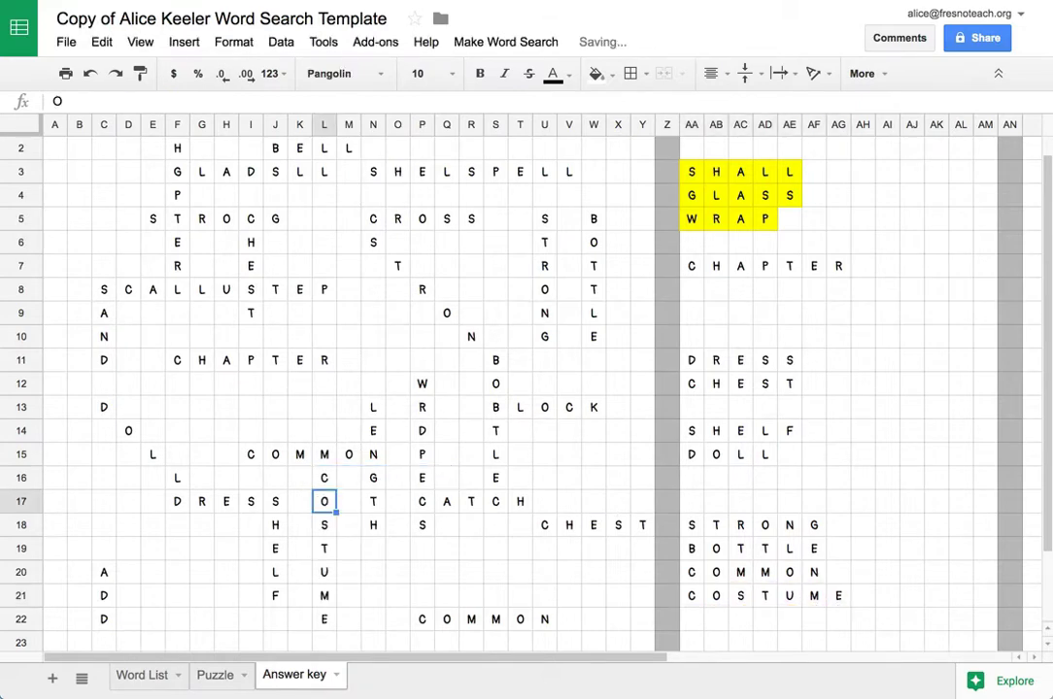
{"action": "scroll", "coordinate": [867, 449], "scroll_direction": "up", "scroll_amount": 1}
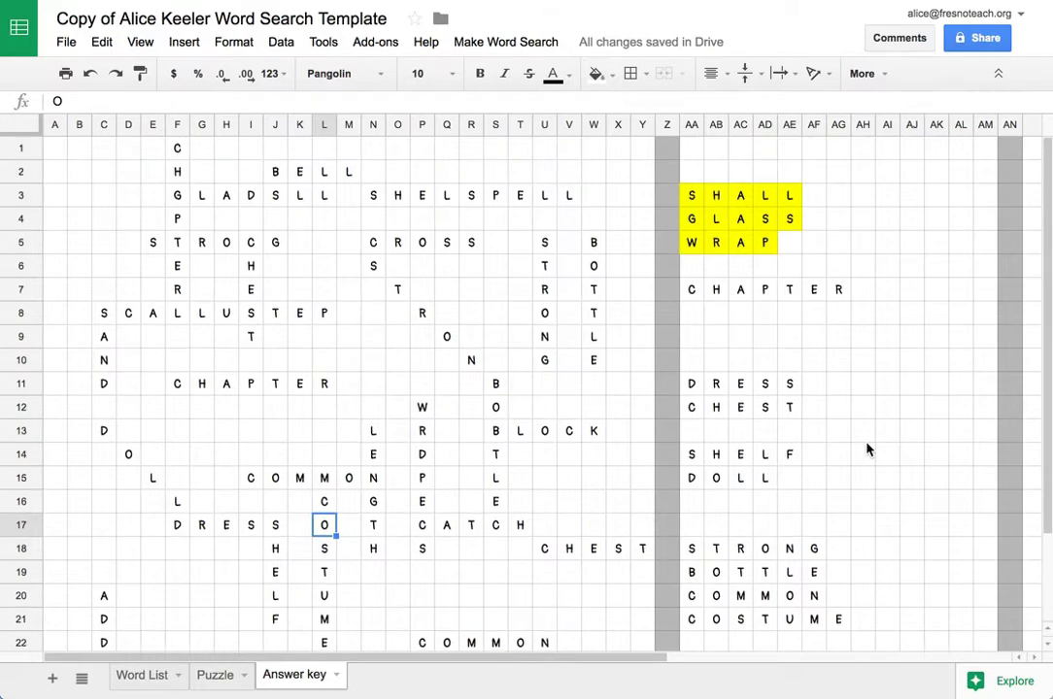
Step: Enter =TRANSPOSE() of the row-3 SHALL letters in Y2 so SHALL runs down column Y
{"action": "left_click", "coordinate": [638, 175]}
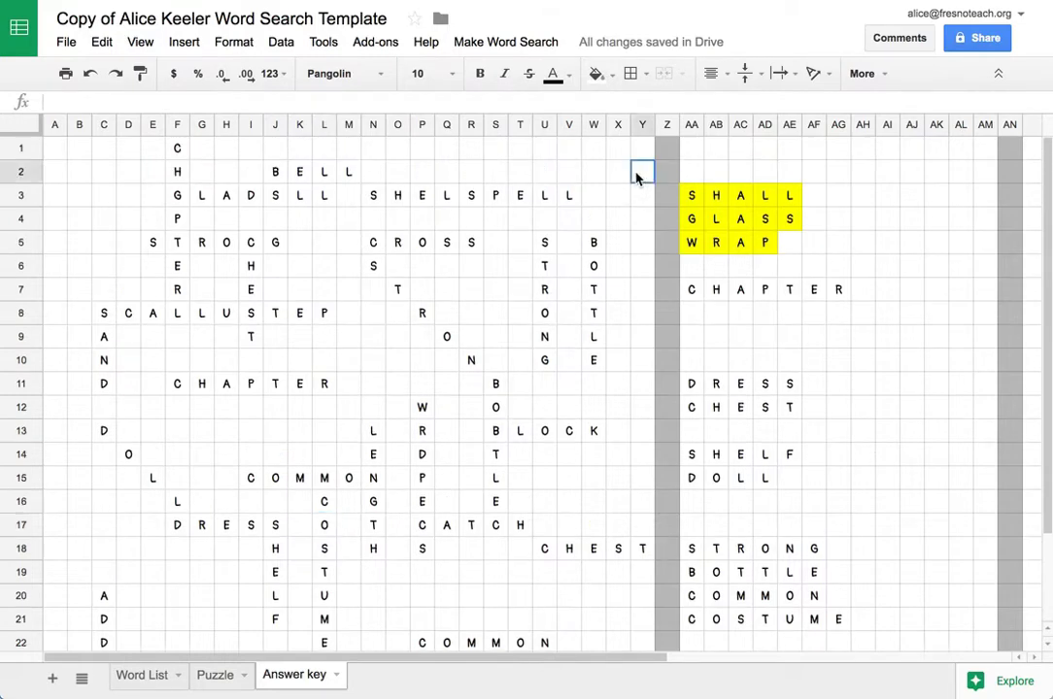
{"action": "type", "text": "=TRANSPOSE("}
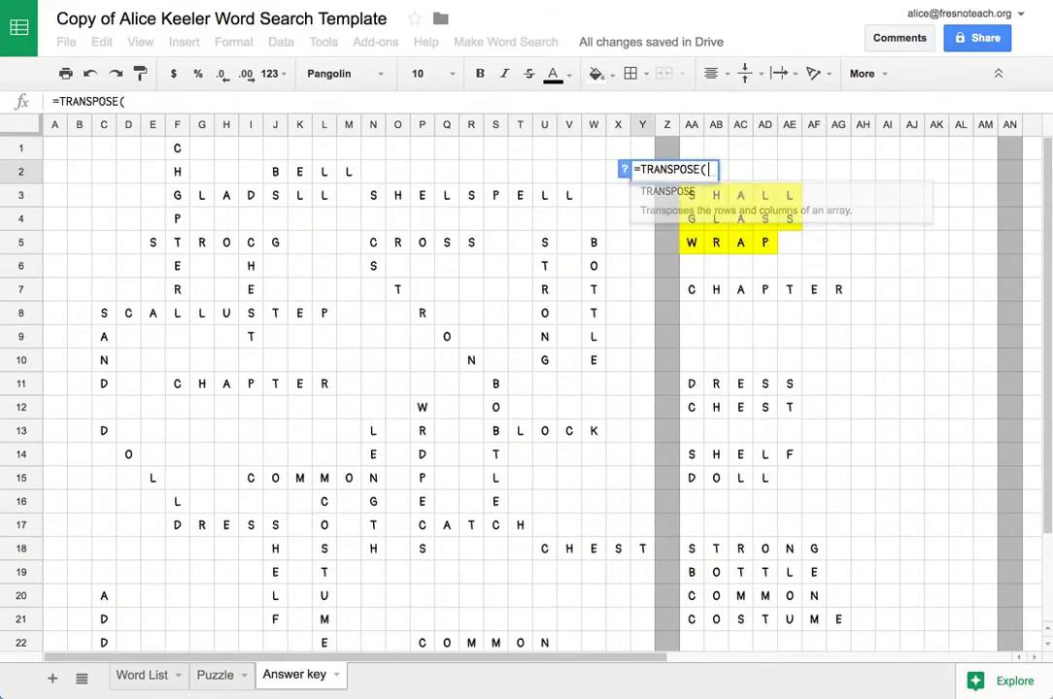
{"action": "left_click_drag", "start_coordinate": [680, 196], "coordinate": [764, 204]}
{"action": "key", "text": "Return"}
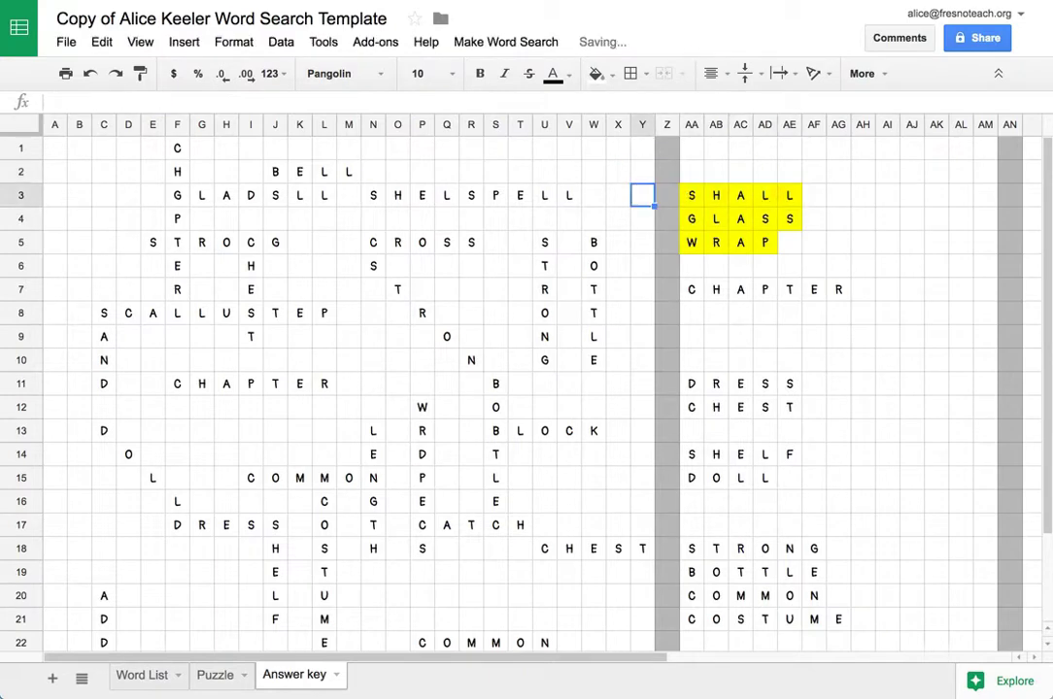
Step: Spell GLASS diagonally from A1 through E5 with the letters G, L, A, S
{"action": "left_click", "coordinate": [55, 148]}
{"action": "type", "text": "G"}
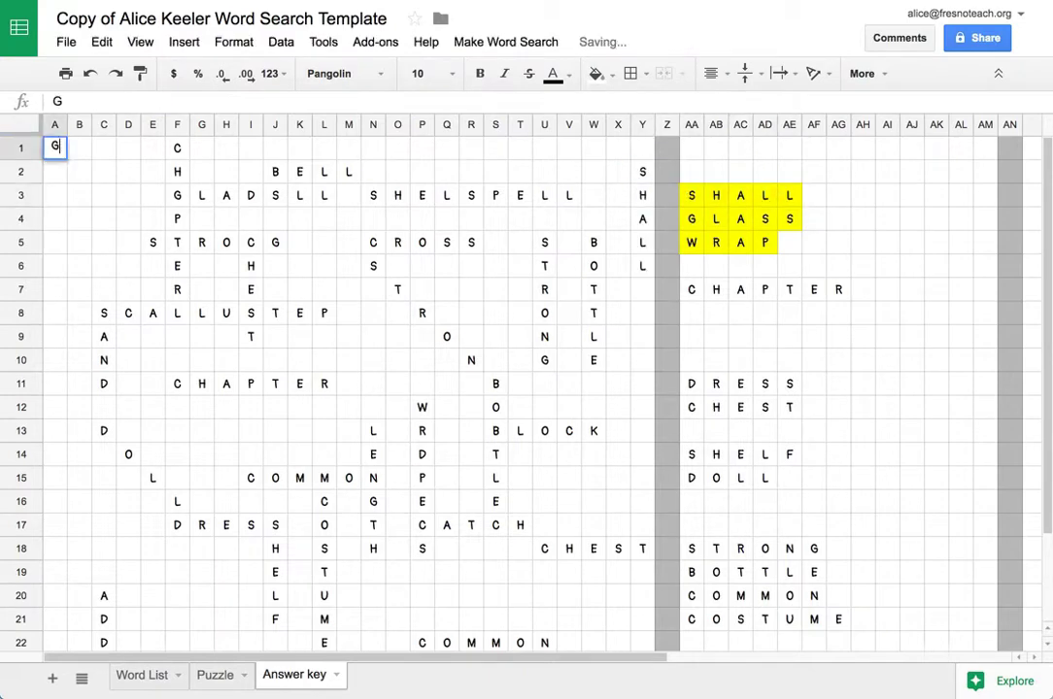
{"action": "key", "text": "Return"}
{"action": "left_click", "coordinate": [79, 171]}
{"action": "type", "text": "L"}
{"action": "key", "text": "Return"}
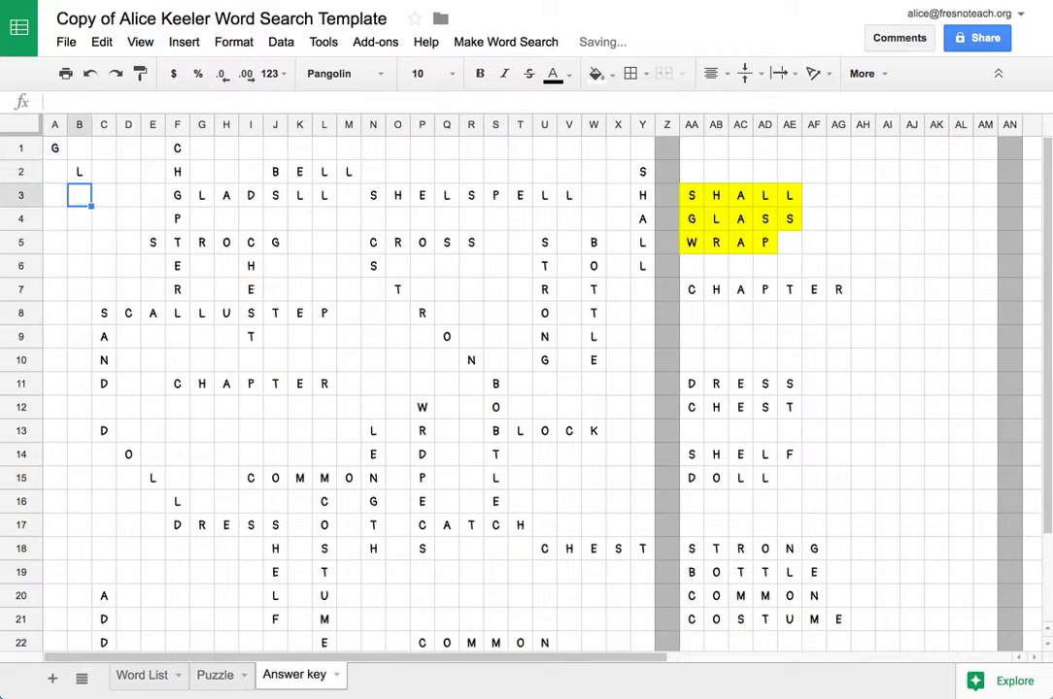
{"action": "key", "text": "Right"}
{"action": "type", "text": "A"}
{"action": "key", "text": "Return"}
{"action": "key", "text": "Right"}
{"action": "type", "text": "S"}
{"action": "key", "text": "Return"}
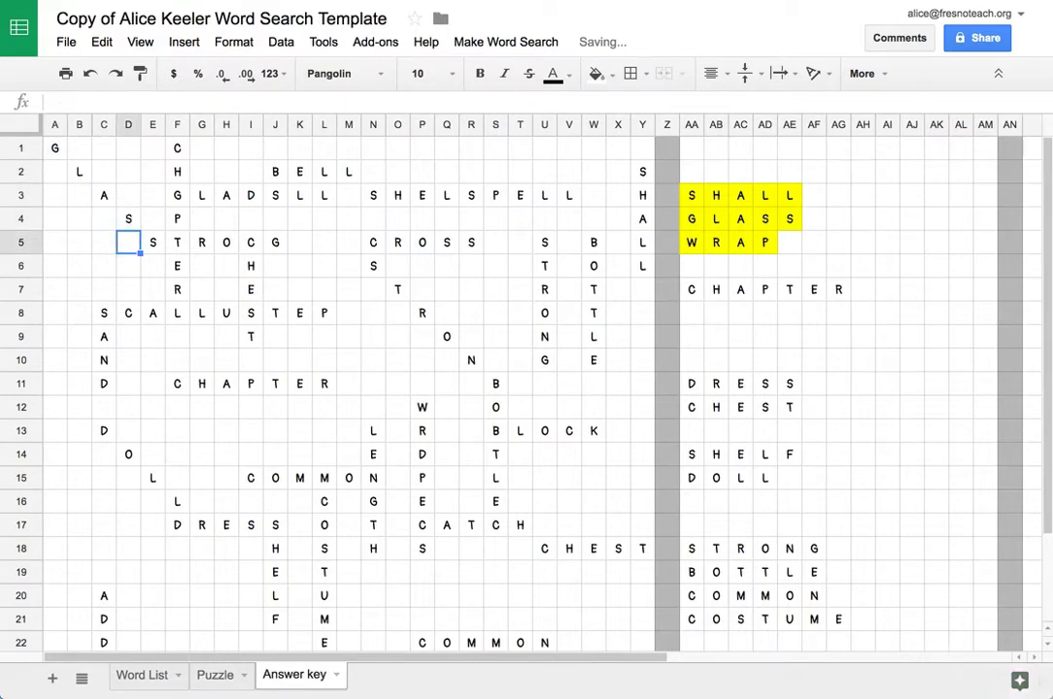
{"action": "key", "text": "Right"}
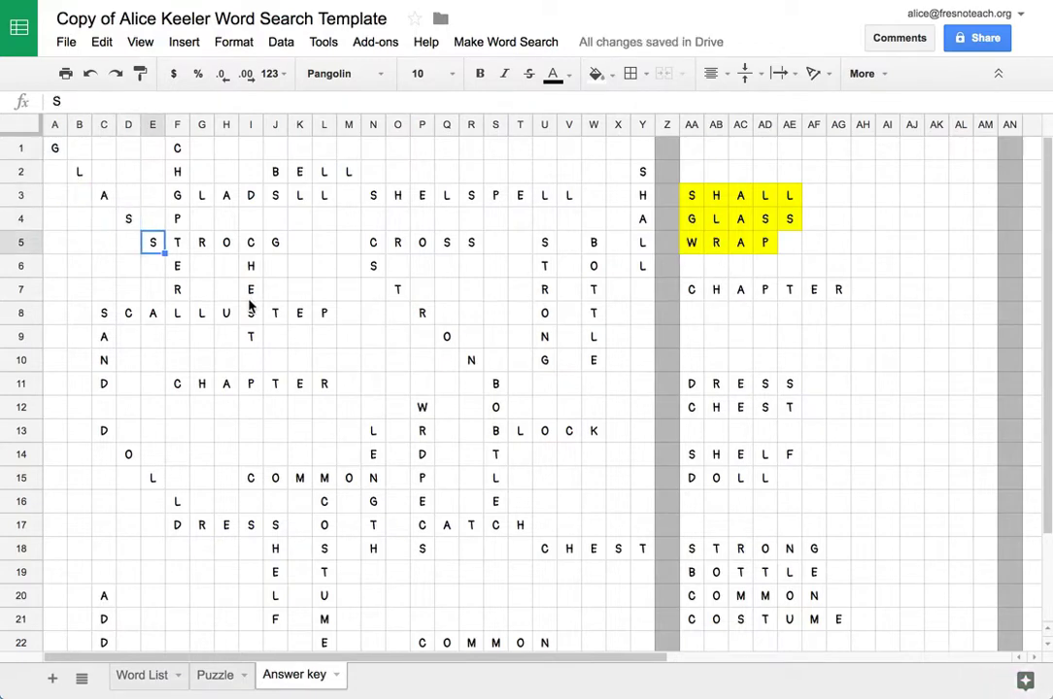
Step: Type WRAP down column M from M4 to M7
{"action": "left_click", "coordinate": [342, 222]}
{"action": "type", "text": "W"}
{"action": "key", "text": "Return"}
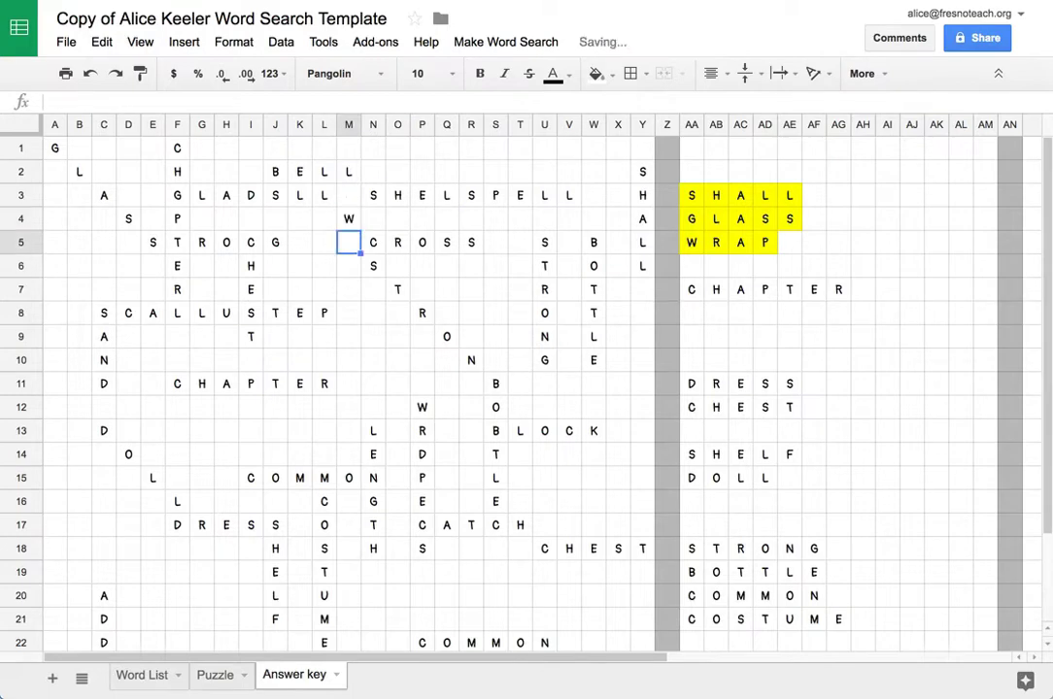
{"action": "type", "text": "R"}
{"action": "key", "text": "Return"}
{"action": "type", "text": "A"}
{"action": "key", "text": "Return"}
{"action": "type", "text": "P"}
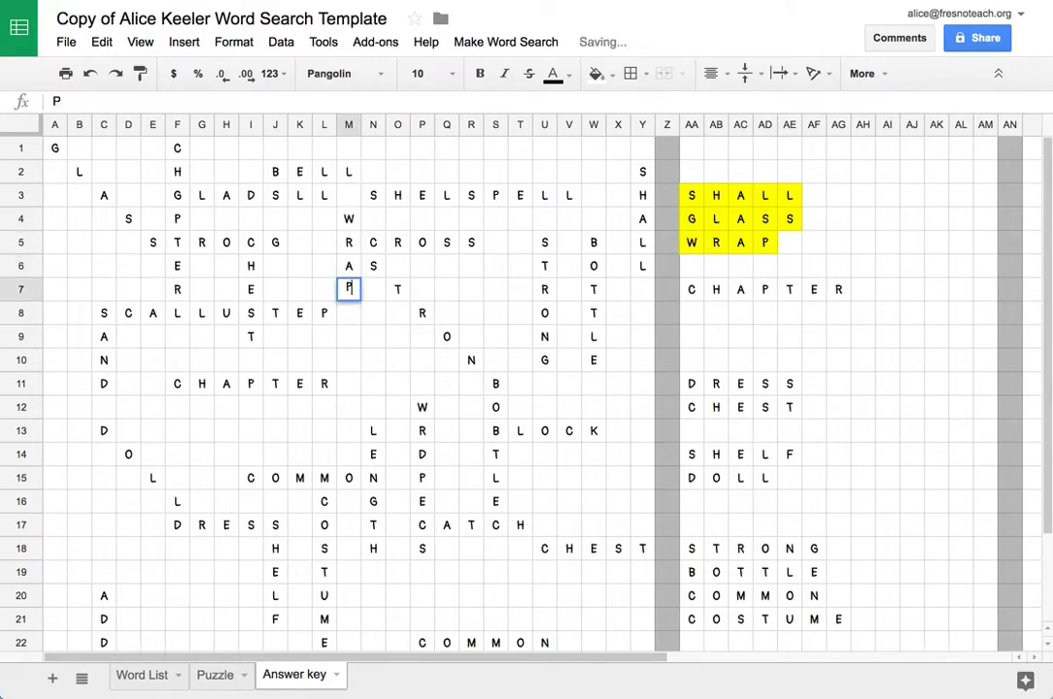
{"action": "key", "text": "Return"}
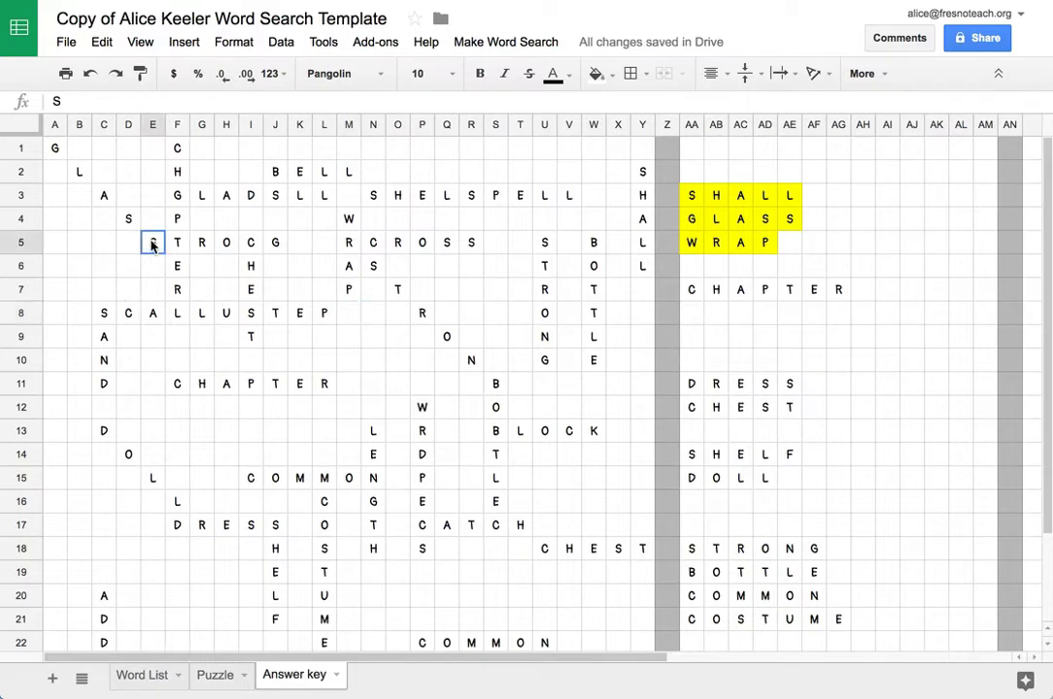
Step: Delete the stray SLL letters in J3:L3 after GLAD
{"action": "left_click_drag", "start_coordinate": [152, 242], "coordinate": [284, 249]}
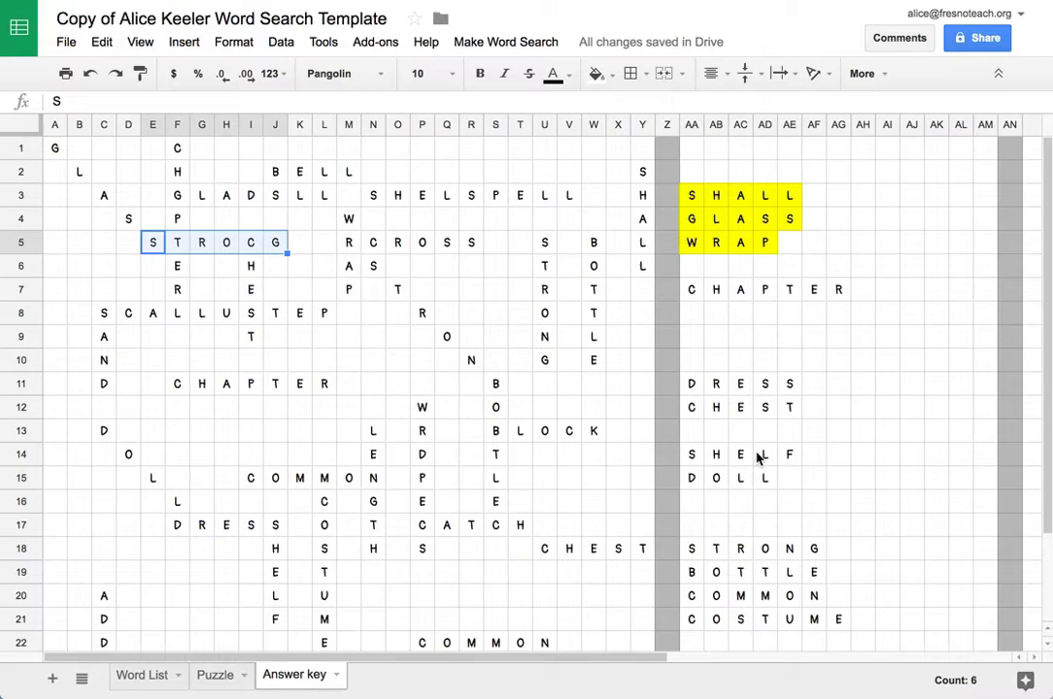
{"action": "scroll", "coordinate": [270, 470], "scroll_direction": "down", "scroll_amount": 3}
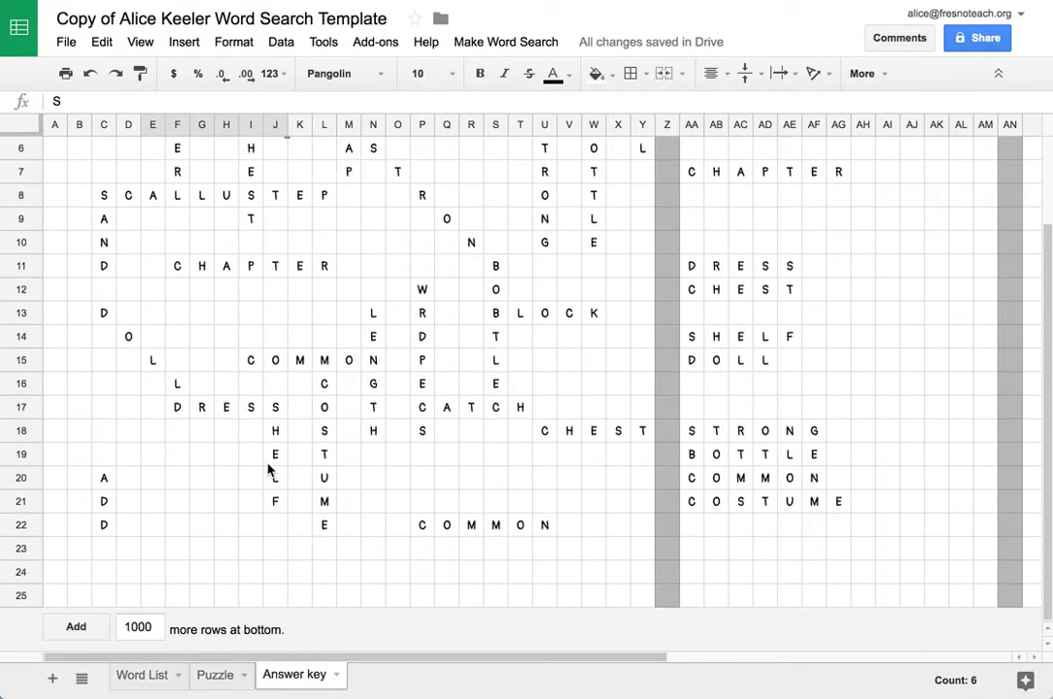
{"action": "scroll", "coordinate": [271, 470], "scroll_direction": "up", "scroll_amount": 3}
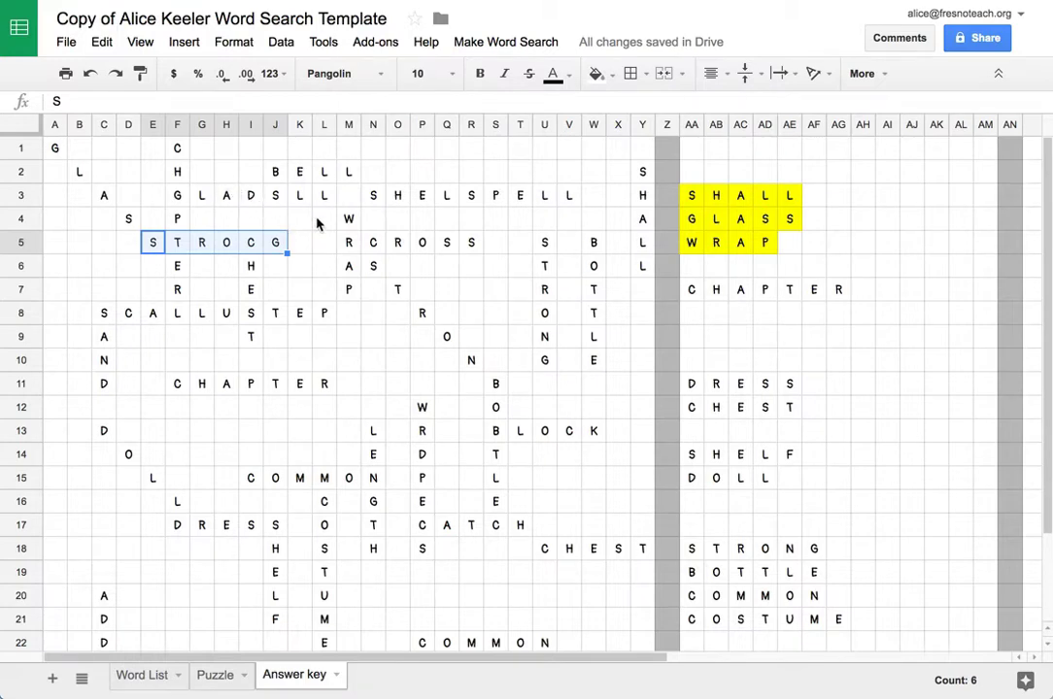
{"action": "left_click_drag", "start_coordinate": [277, 200], "coordinate": [327, 200]}
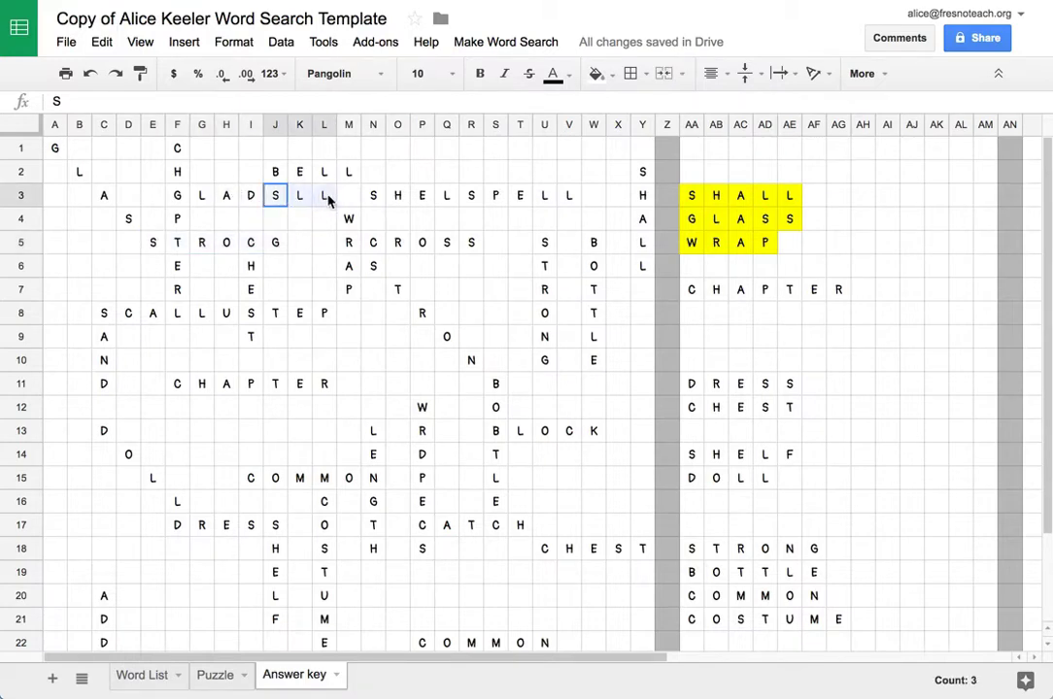
{"action": "key", "text": "Delete"}
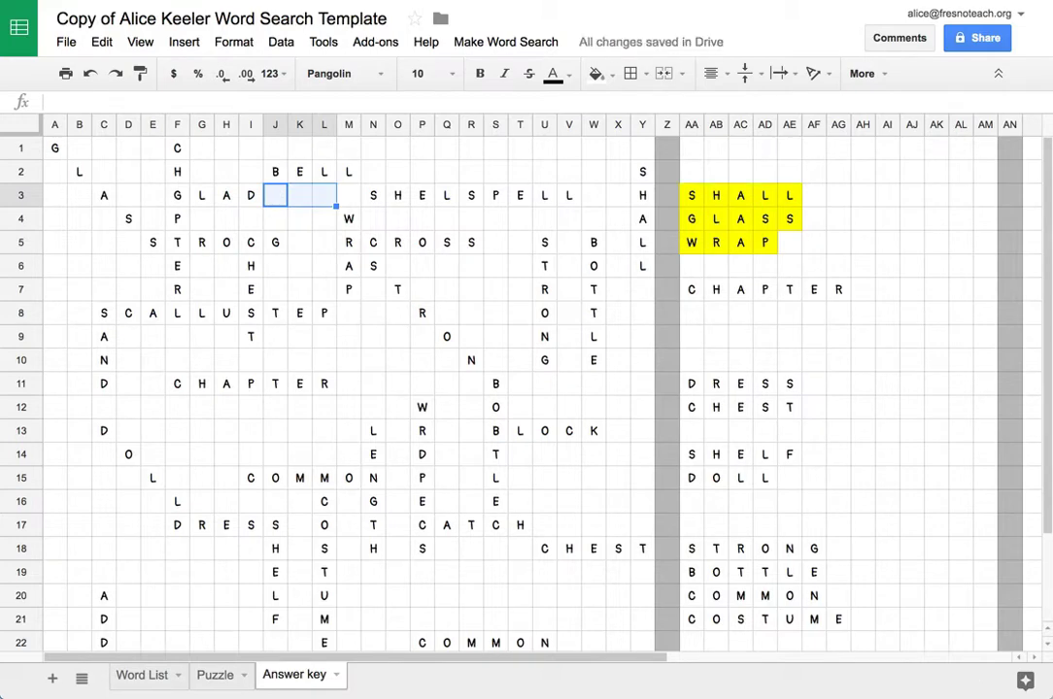
{"action": "left_click", "coordinate": [327, 294]}
Step: Clear the extra letters C, H, P and E down column F, keeping the G
{"action": "left_click_drag", "start_coordinate": [179, 148], "coordinate": [183, 298]}
{"action": "left_click", "coordinate": [183, 154]}
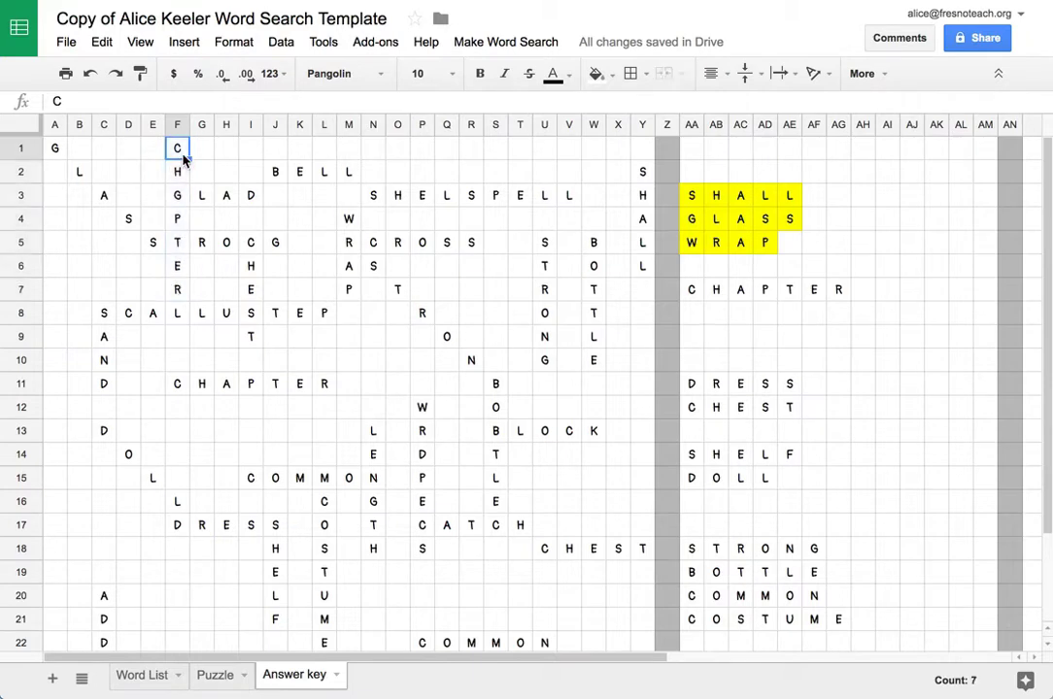
{"action": "key", "text": "Delete"}
{"action": "key", "text": "Down"}
{"action": "key", "text": "Delete"}
{"action": "key", "text": "Down"}
{"action": "key", "text": "Down"}
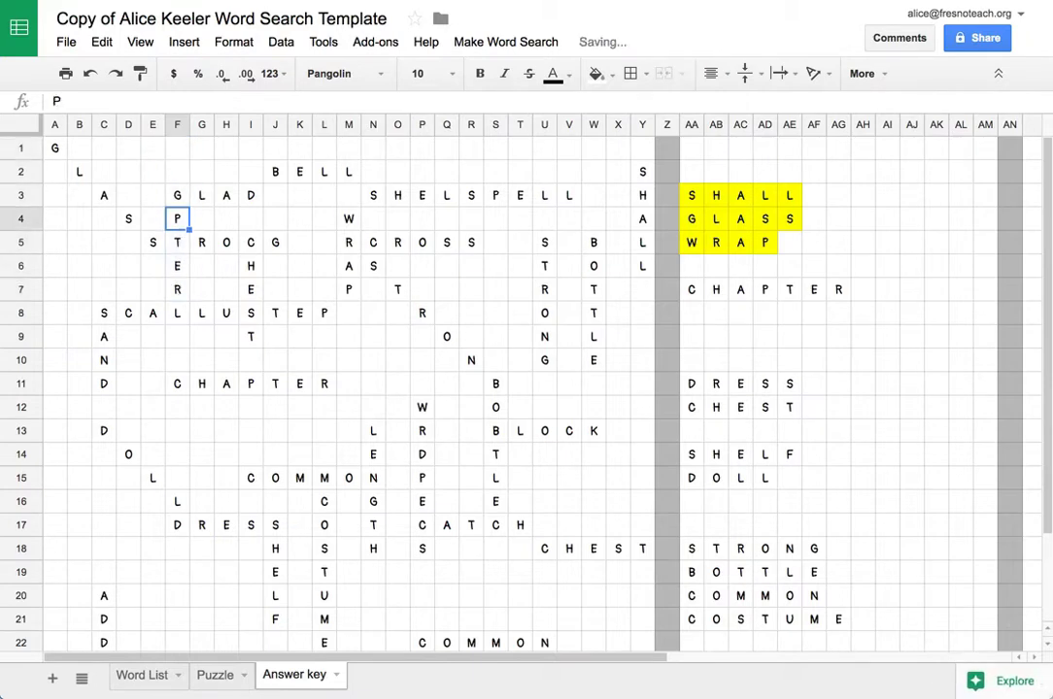
{"action": "key", "text": "Delete"}
{"action": "key", "text": "Down"}
{"action": "key", "text": "Down"}
{"action": "key", "text": "Delete"}
{"action": "key", "text": "Down"}
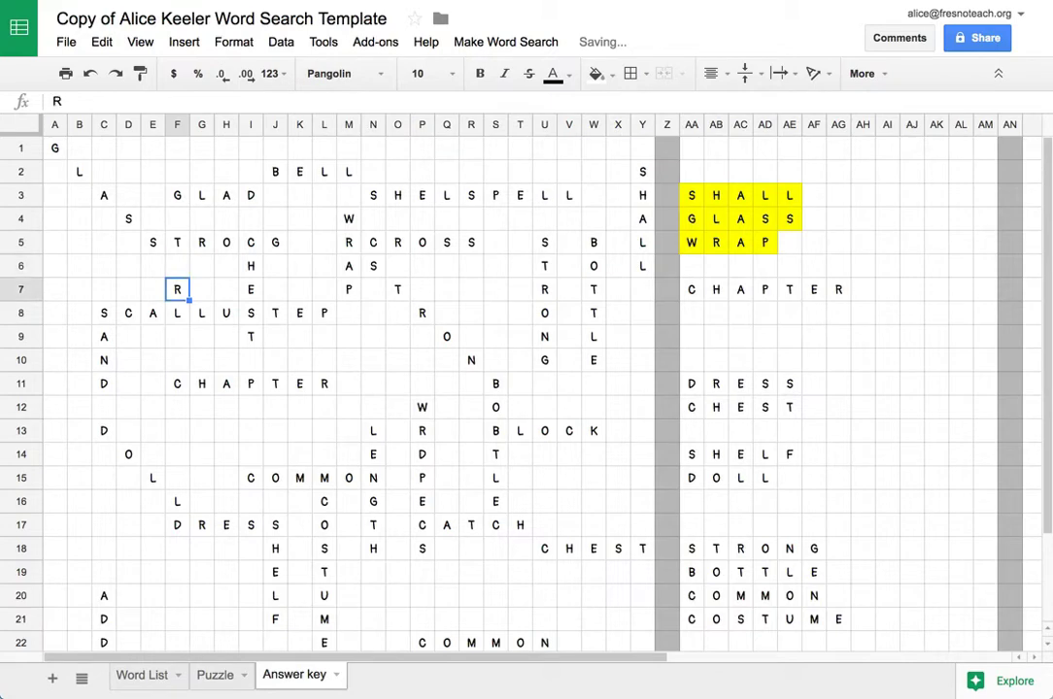
{"action": "key", "text": "Down"}
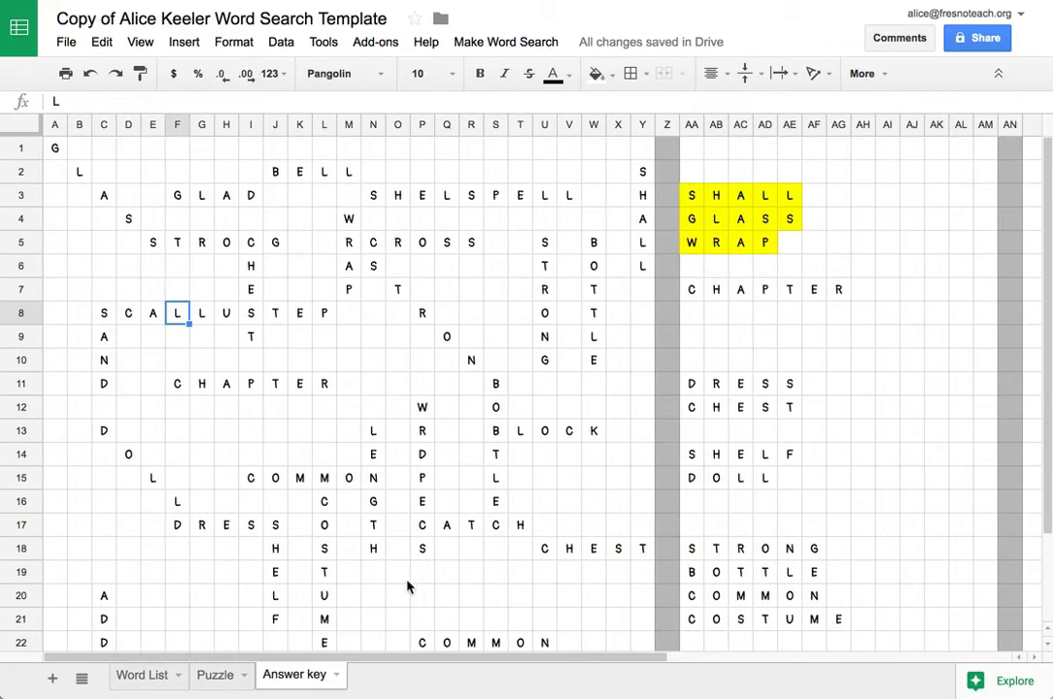
Step: Run Make Word Search > Update Puzzle and acknowledge the puzzle-updated message
{"action": "left_click", "coordinate": [507, 45]}
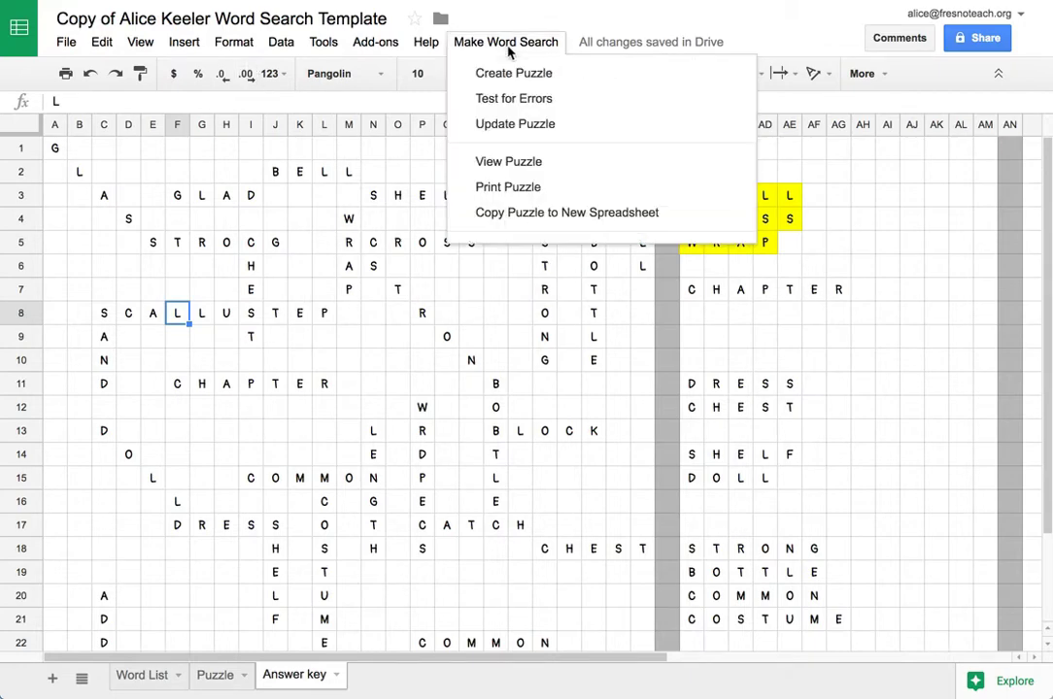
{"action": "left_click", "coordinate": [516, 125]}
{"action": "left_click", "coordinate": [352, 336]}
{"action": "left_click_drag", "start_coordinate": [447, 407], "coordinate": [174, 222]}
{"action": "left_click", "coordinate": [495, 43]}
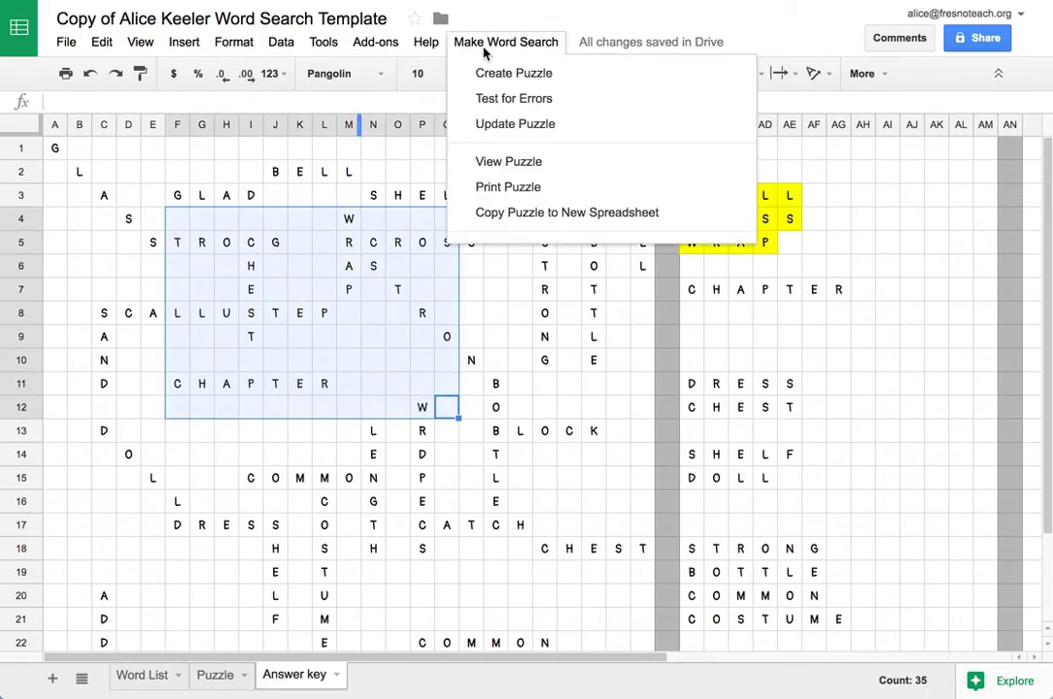
{"action": "left_click", "coordinate": [496, 125]}
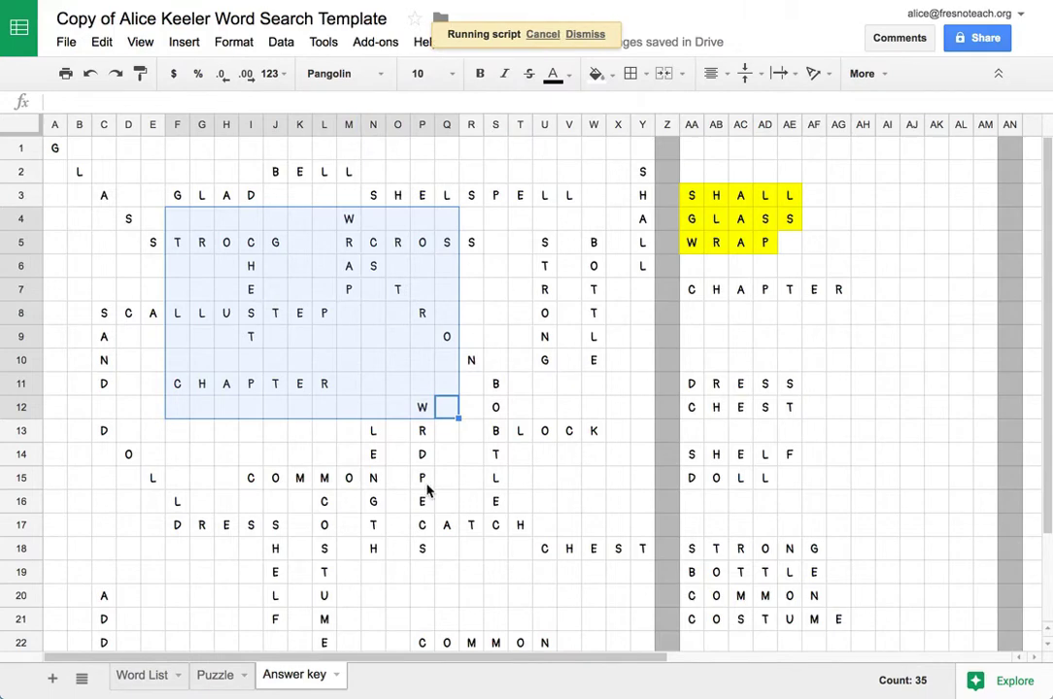
{"action": "left_click", "coordinate": [265, 376]}
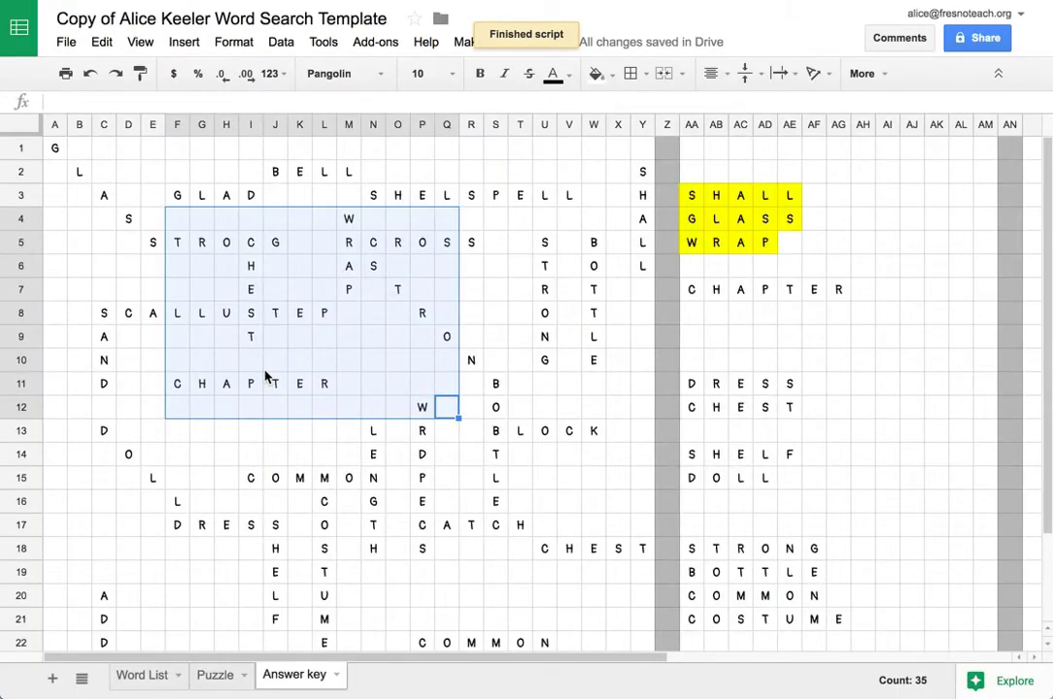
Step: Show the finished puzzle sheet with Make Word Search > View Puzzle
{"action": "left_click", "coordinate": [213, 680]}
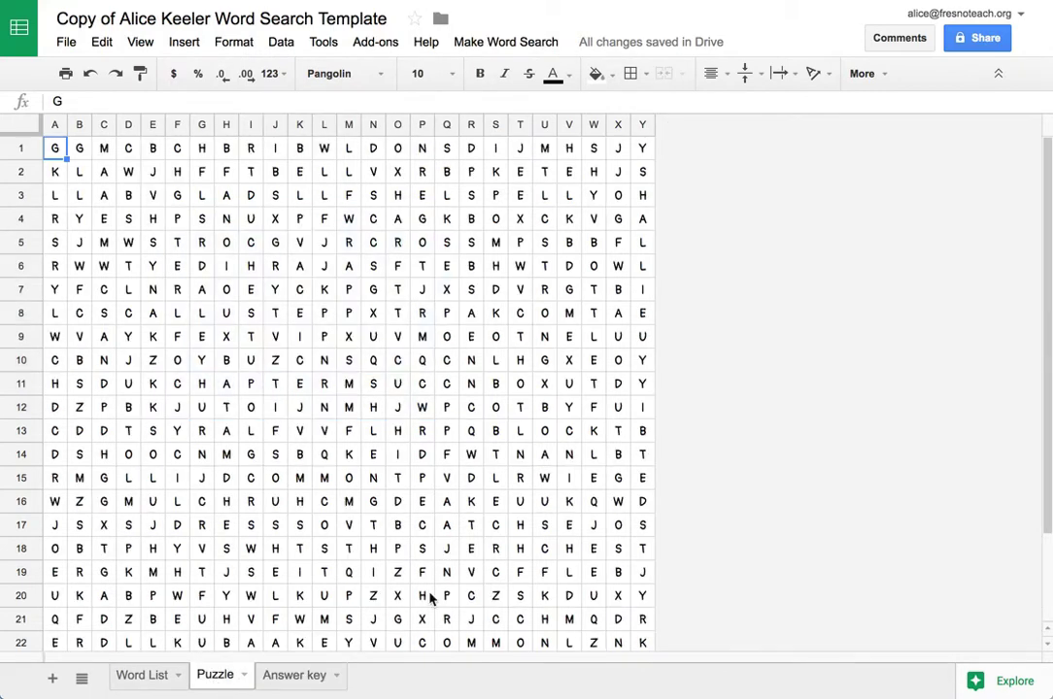
{"action": "left_click", "coordinate": [276, 677]}
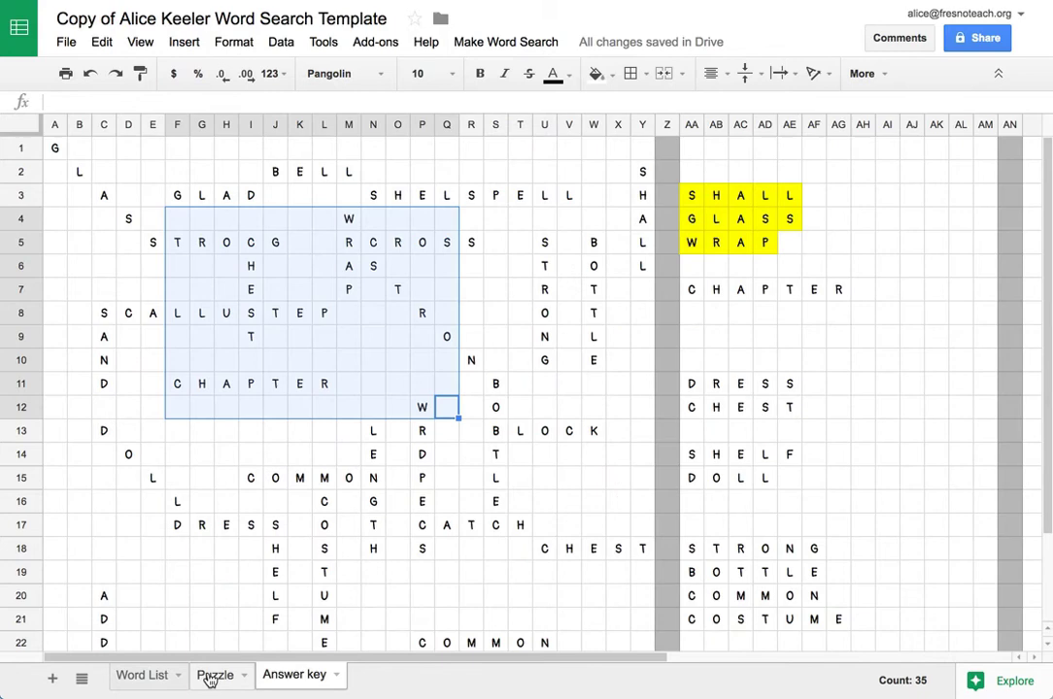
{"action": "left_click", "coordinate": [209, 680]}
{"action": "left_click", "coordinate": [287, 680]}
{"action": "left_click", "coordinate": [505, 43]}
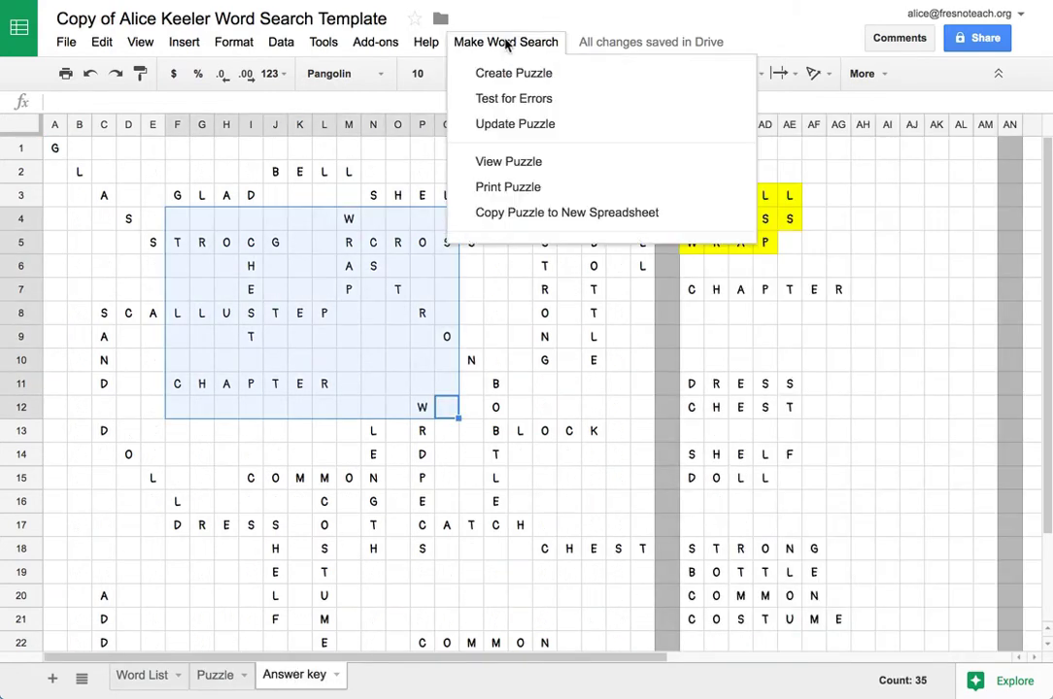
{"action": "left_click", "coordinate": [512, 163]}
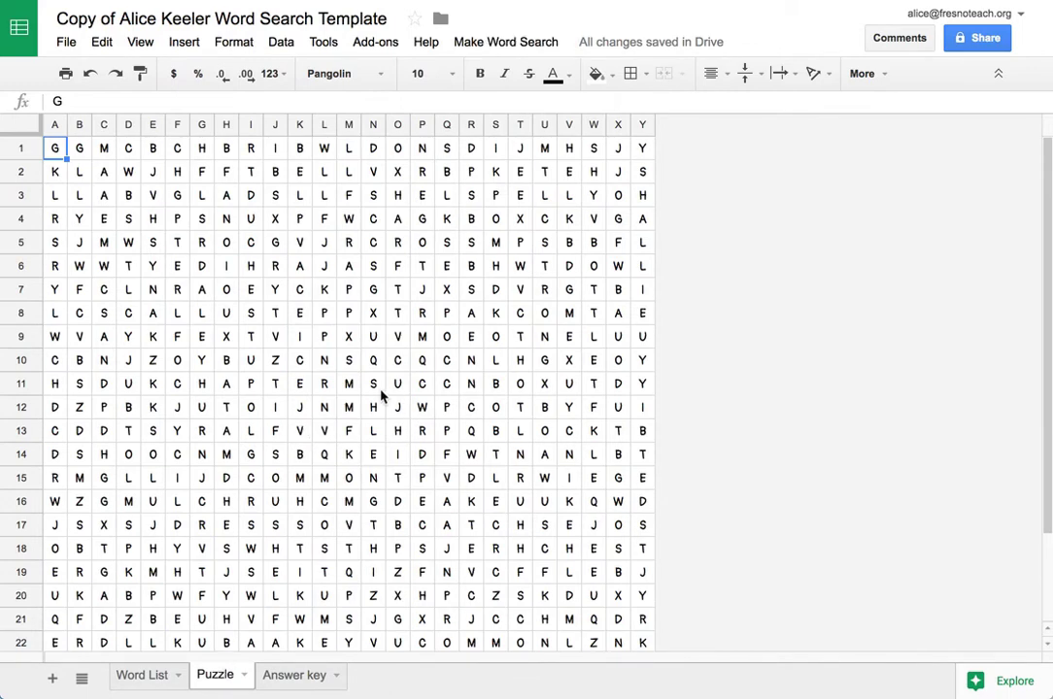
Step: Select the entire Puzzle grid and start a new blank Google Doc in a new tab
{"action": "scroll", "coordinate": [381, 394], "scroll_direction": "down", "scroll_amount": 3}
{"action": "scroll", "coordinate": [381, 393], "scroll_direction": "up", "scroll_amount": 3}
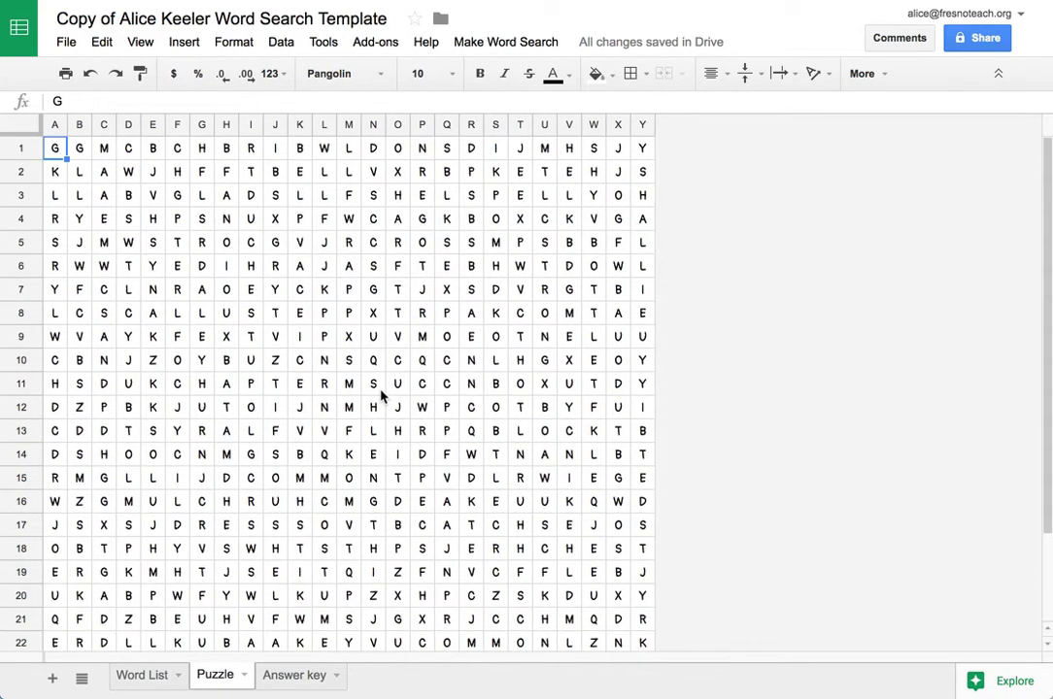
{"action": "left_click", "coordinate": [29, 124]}
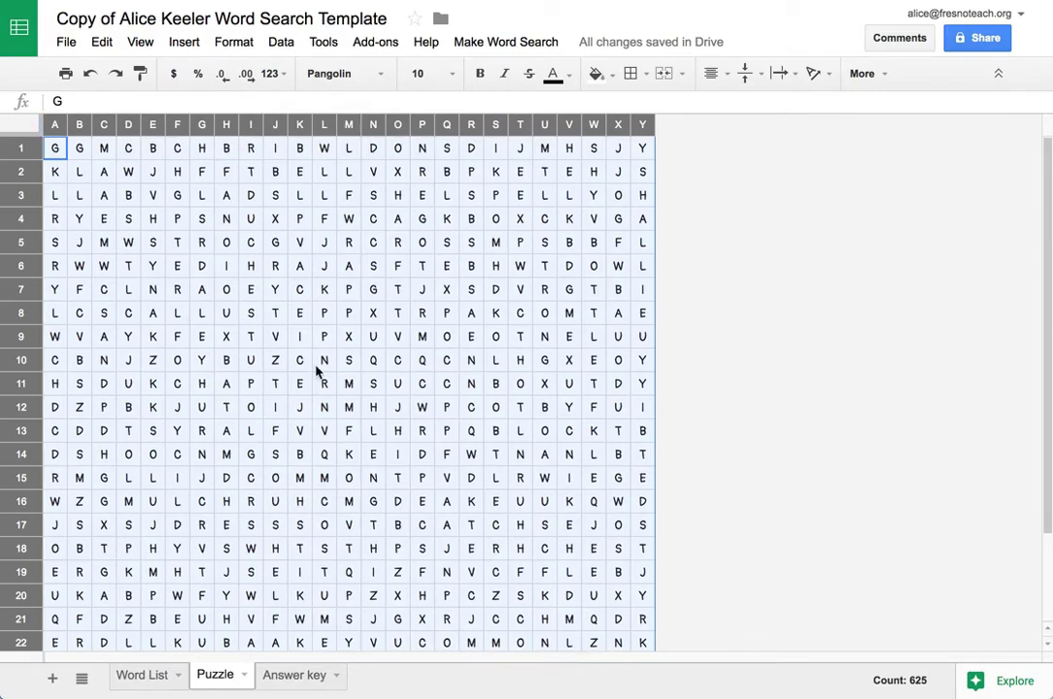
{"action": "key", "text": "ctrl+t"}
{"action": "type", "text": "DOCS"}
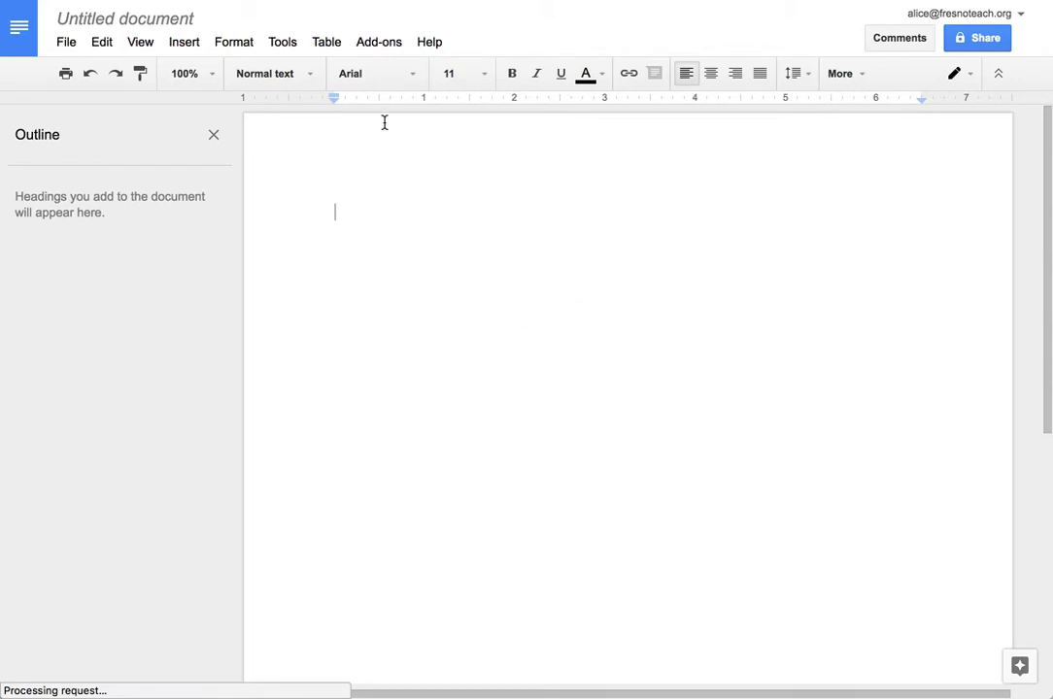
Step: Paste the puzzle letter grid into the Untitled document, then return to the spreadsheet tab
{"action": "key", "text": "ctrl+v"}
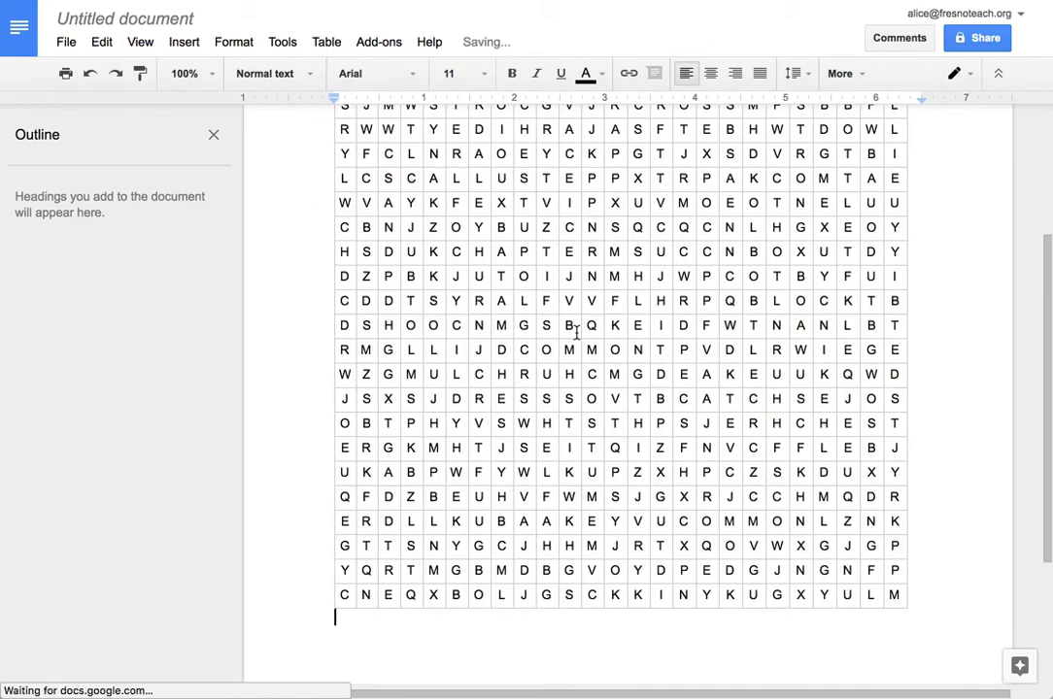
{"action": "scroll", "coordinate": [571, 330], "scroll_direction": "up", "scroll_amount": 2}
{"action": "key", "text": "ctrl+shift+Tab"}
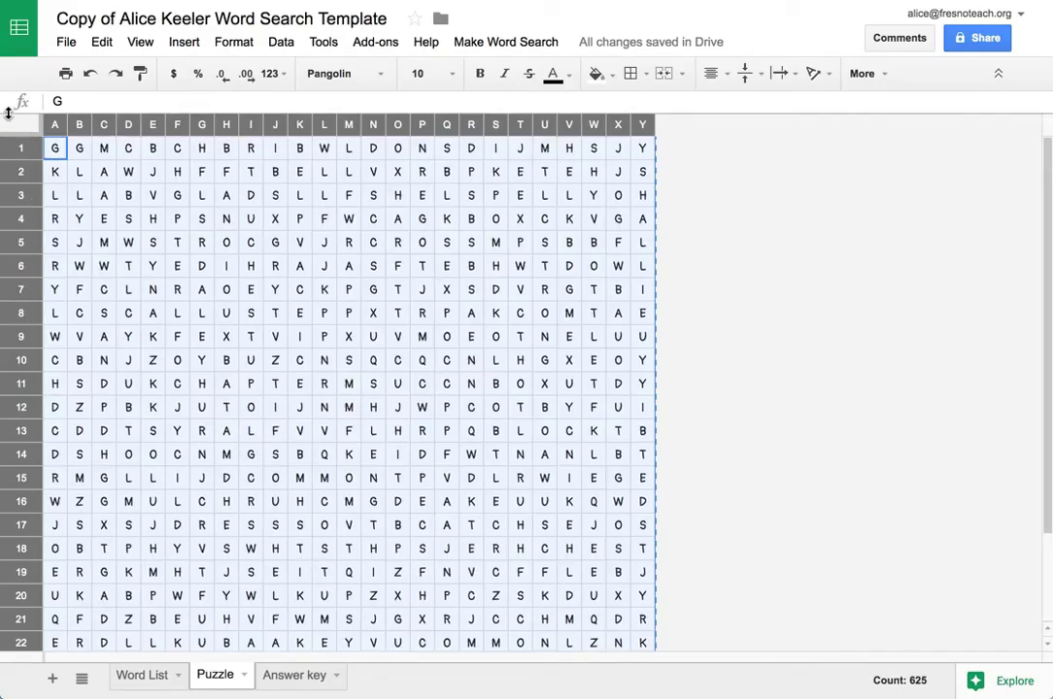
Step: Create the Print sheet with Make Word Search > Print Puzzle and open its print settings
{"action": "left_click", "coordinate": [151, 197]}
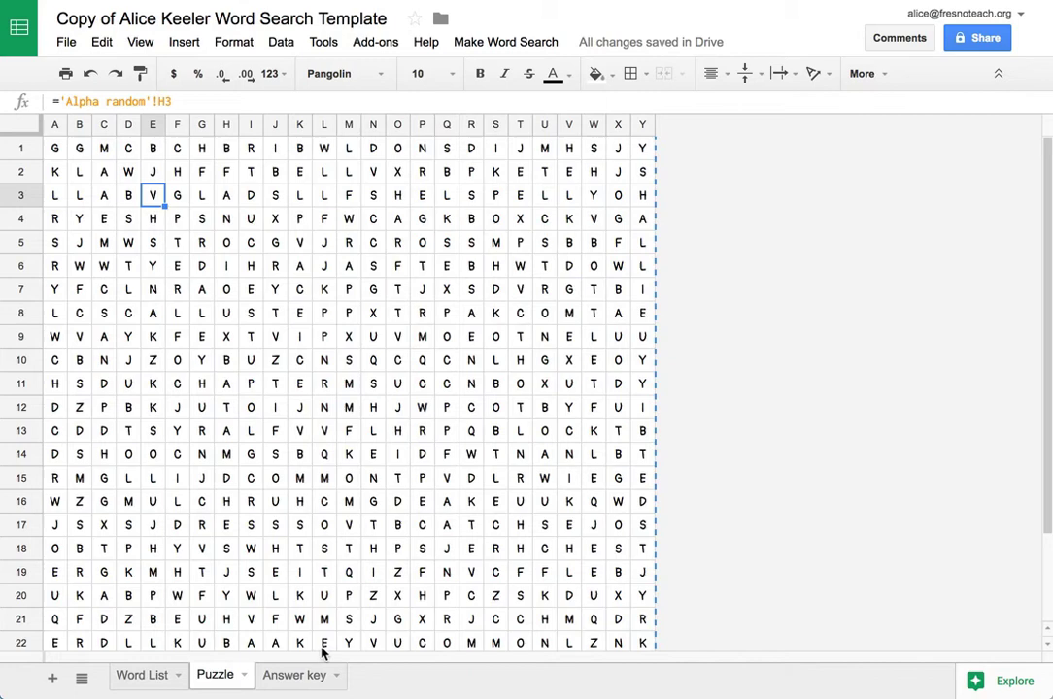
{"action": "left_click", "coordinate": [299, 677]}
{"action": "left_click", "coordinate": [518, 45]}
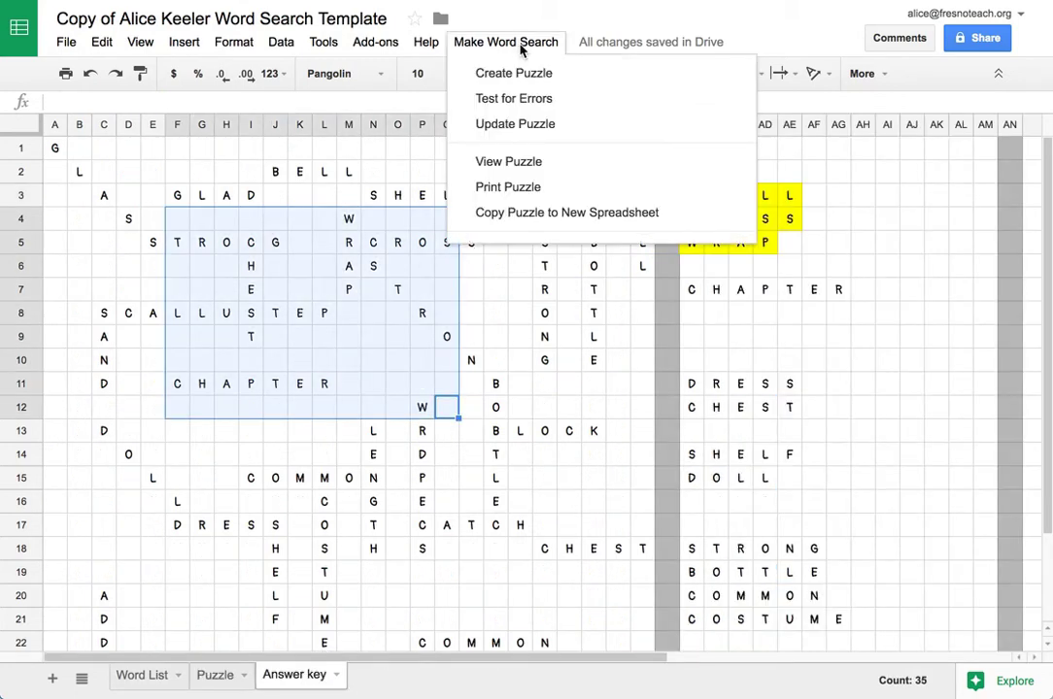
{"action": "left_click", "coordinate": [519, 188]}
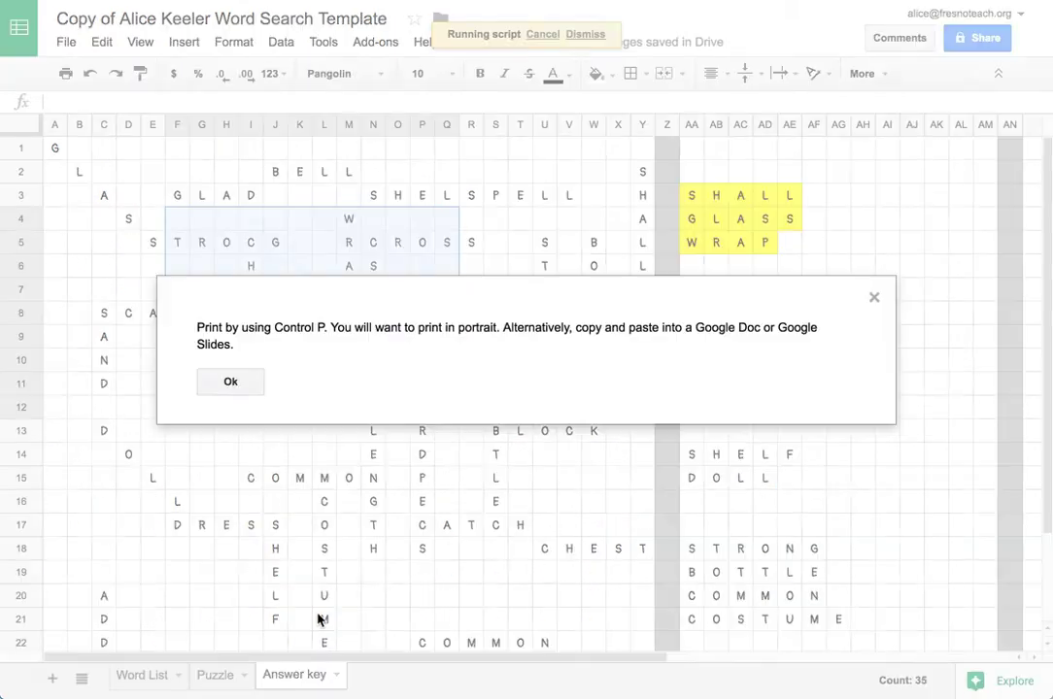
{"action": "left_click", "coordinate": [243, 381]}
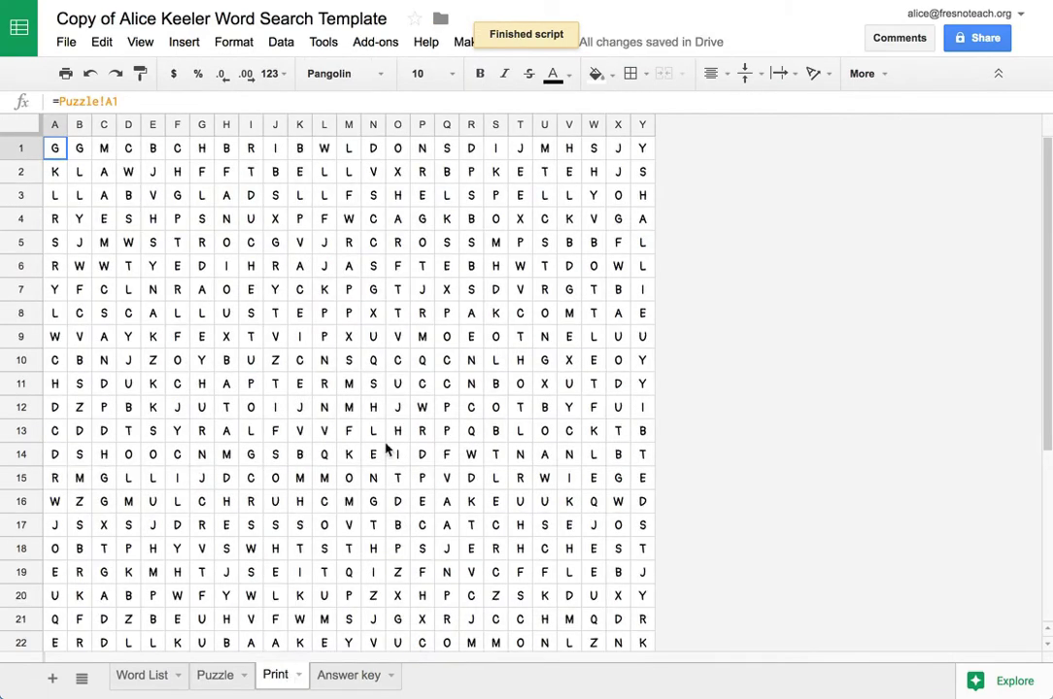
{"action": "scroll", "coordinate": [385, 448], "scroll_direction": "down", "scroll_amount": 5}
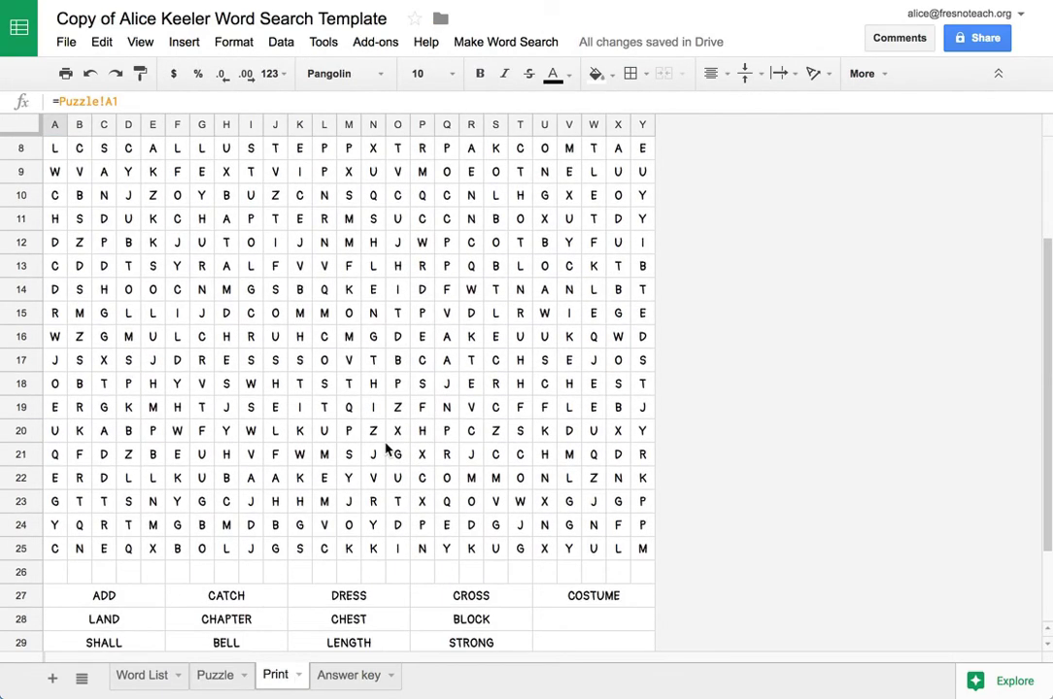
{"action": "scroll", "coordinate": [386, 449], "scroll_direction": "down", "scroll_amount": 1}
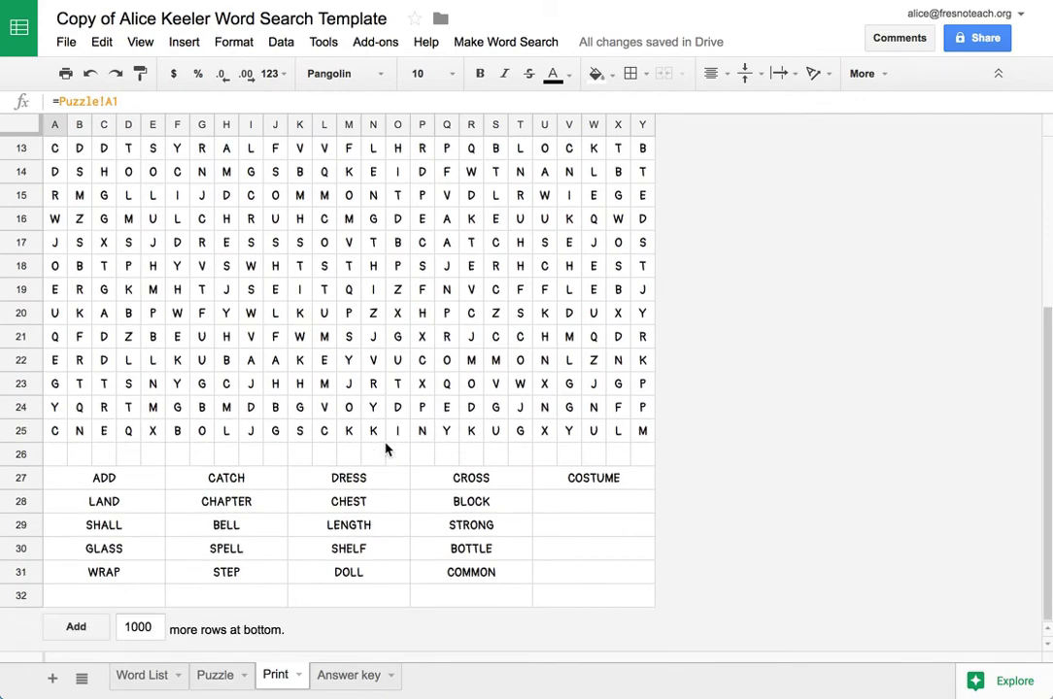
{"action": "scroll", "coordinate": [386, 449], "scroll_direction": "up", "scroll_amount": 6}
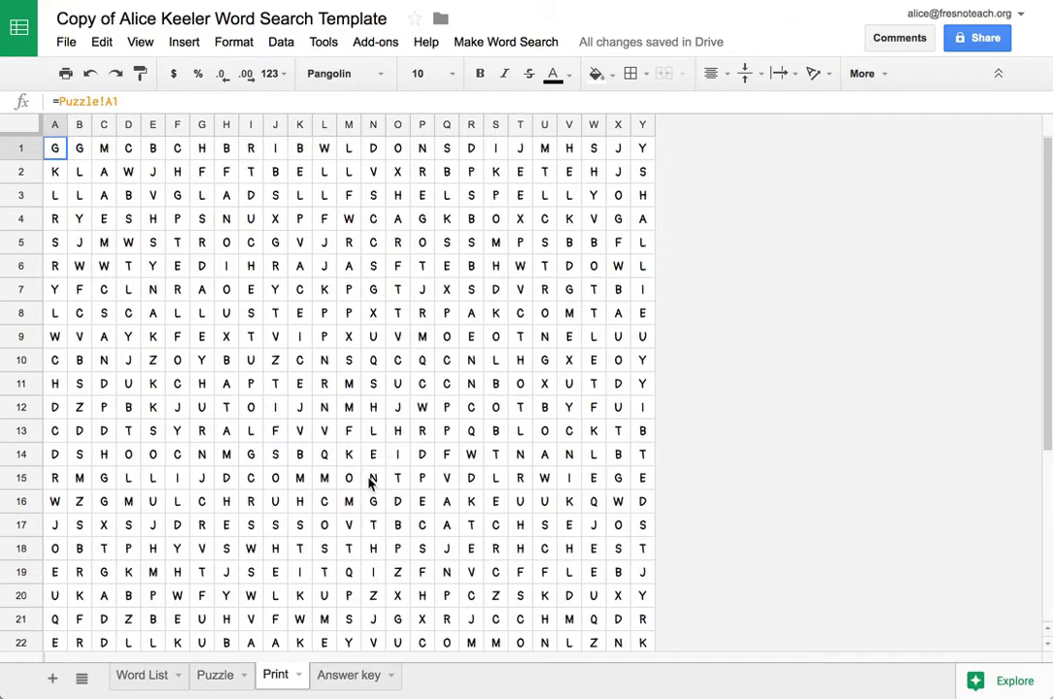
{"action": "key", "text": "ctrl+p"}
Step: Set the printout to portrait, review the header/footer and formatting options, then cancel
{"action": "scroll", "coordinate": [459, 425], "scroll_direction": "down", "scroll_amount": 5}
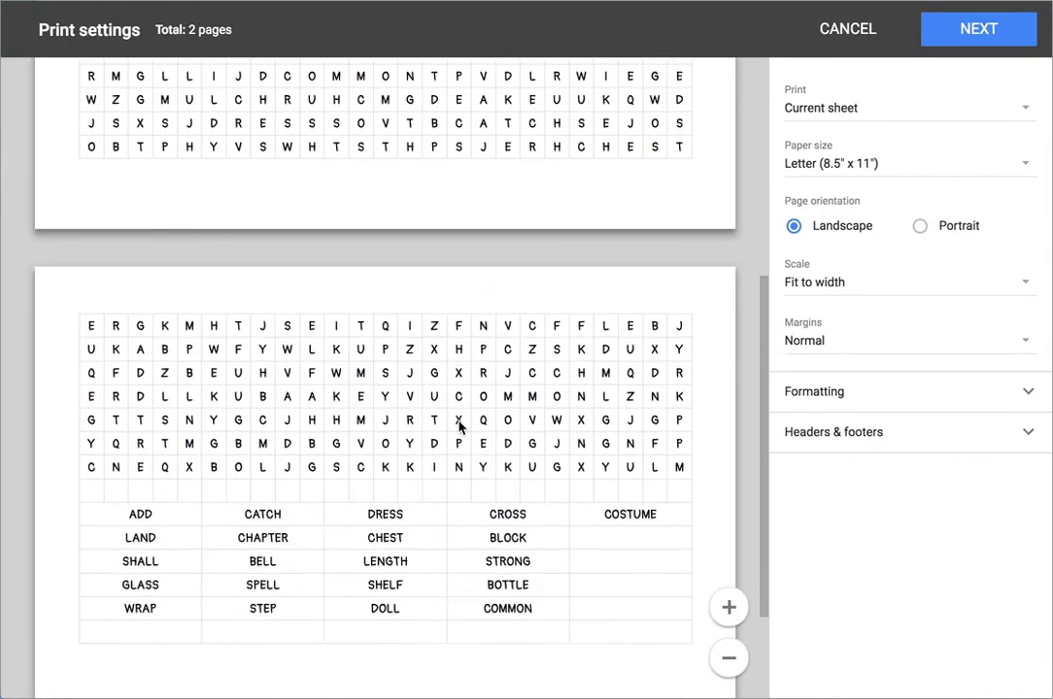
{"action": "scroll", "coordinate": [460, 428], "scroll_direction": "down", "scroll_amount": 2}
{"action": "scroll", "coordinate": [544, 388], "scroll_direction": "up", "scroll_amount": 5}
{"action": "left_click", "coordinate": [920, 225]}
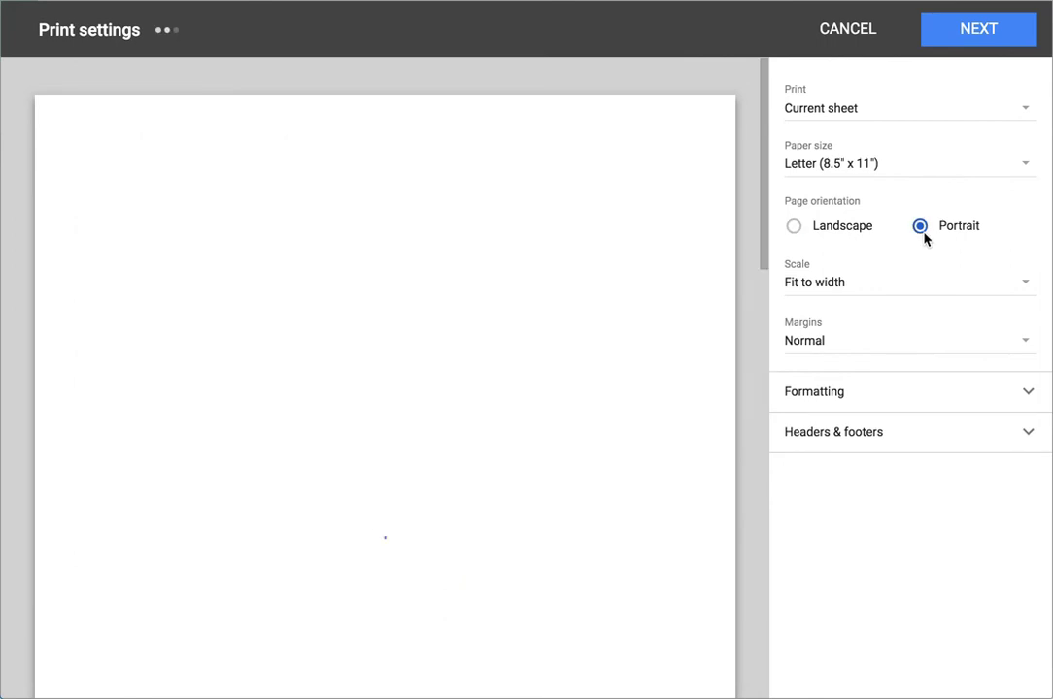
{"action": "scroll", "coordinate": [532, 385], "scroll_direction": "down", "scroll_amount": 5}
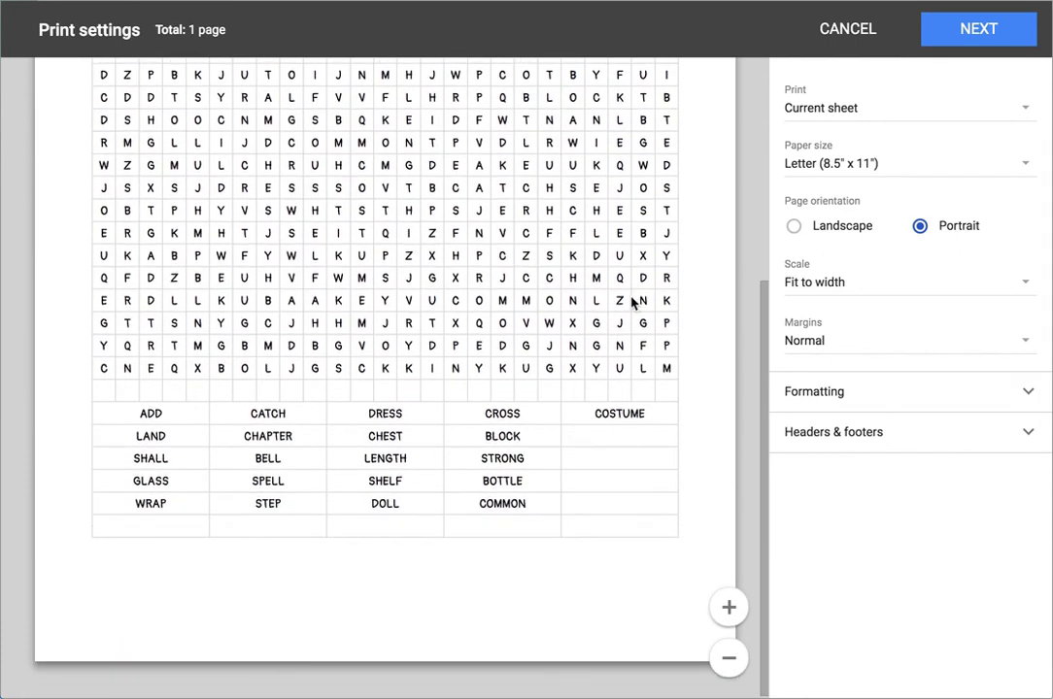
{"action": "left_click", "coordinate": [835, 435]}
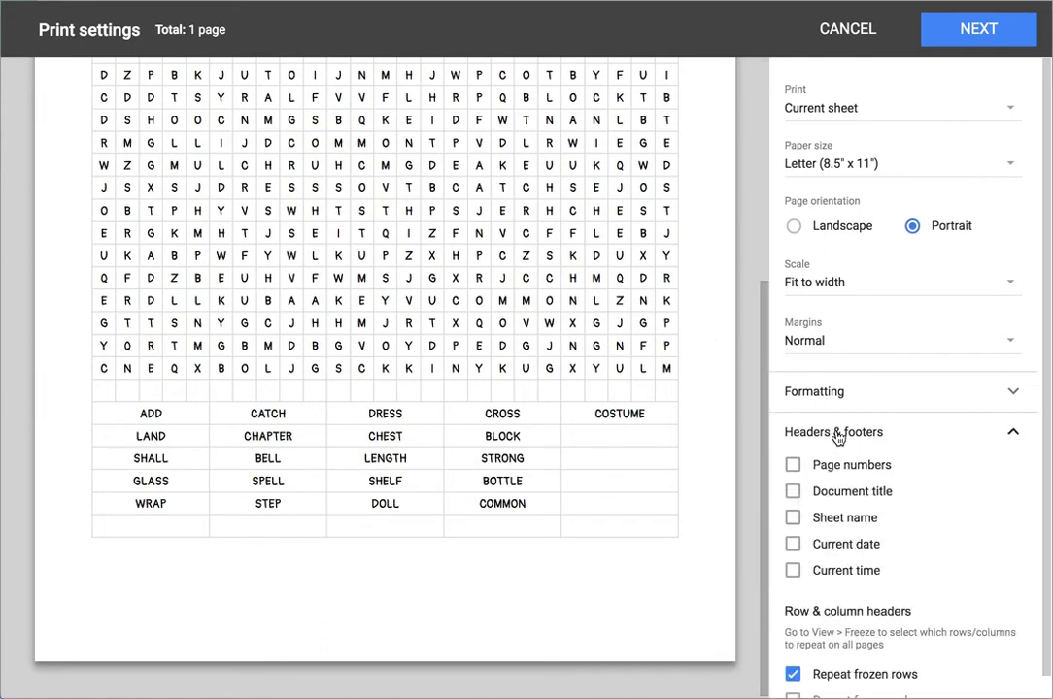
{"action": "left_click", "coordinate": [836, 436]}
{"action": "left_click", "coordinate": [865, 394]}
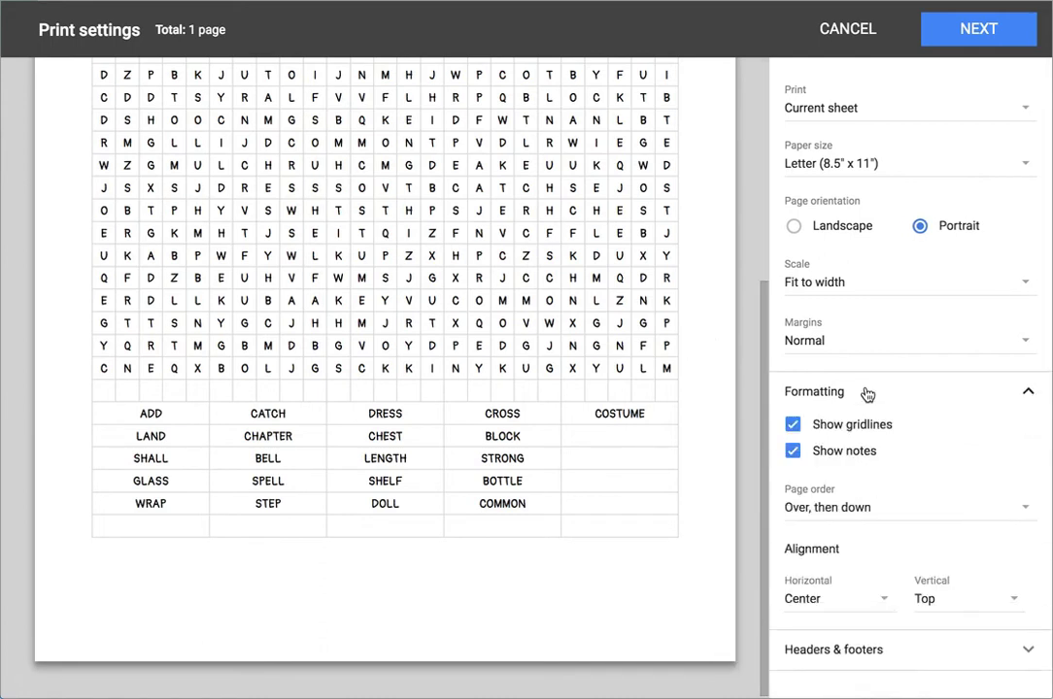
{"action": "left_click", "coordinate": [866, 392]}
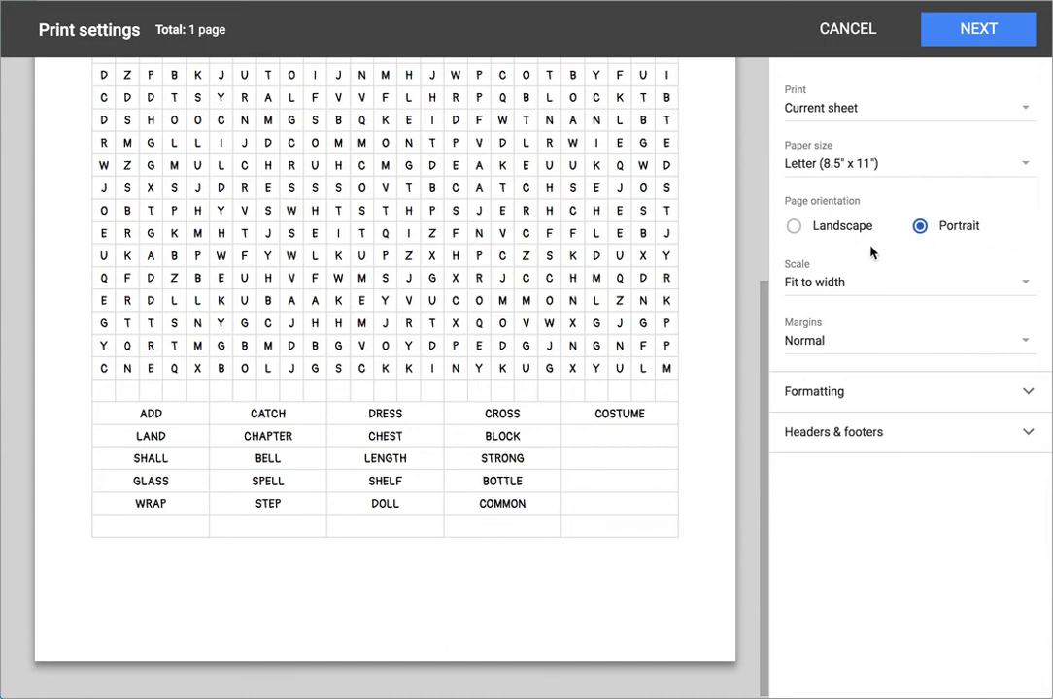
{"action": "left_click", "coordinate": [841, 23]}
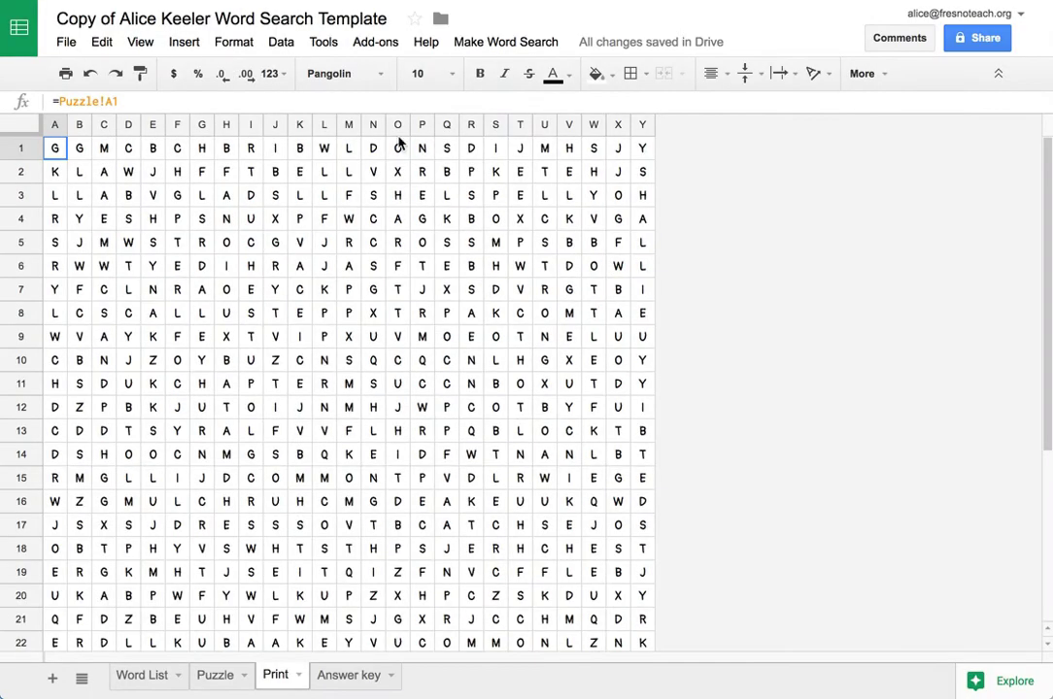
Step: Run Make Word Search > Copy Puzzle to New Spreadsheet, keeping the name SAMPLE PUZZLE
{"action": "left_click", "coordinate": [476, 46]}
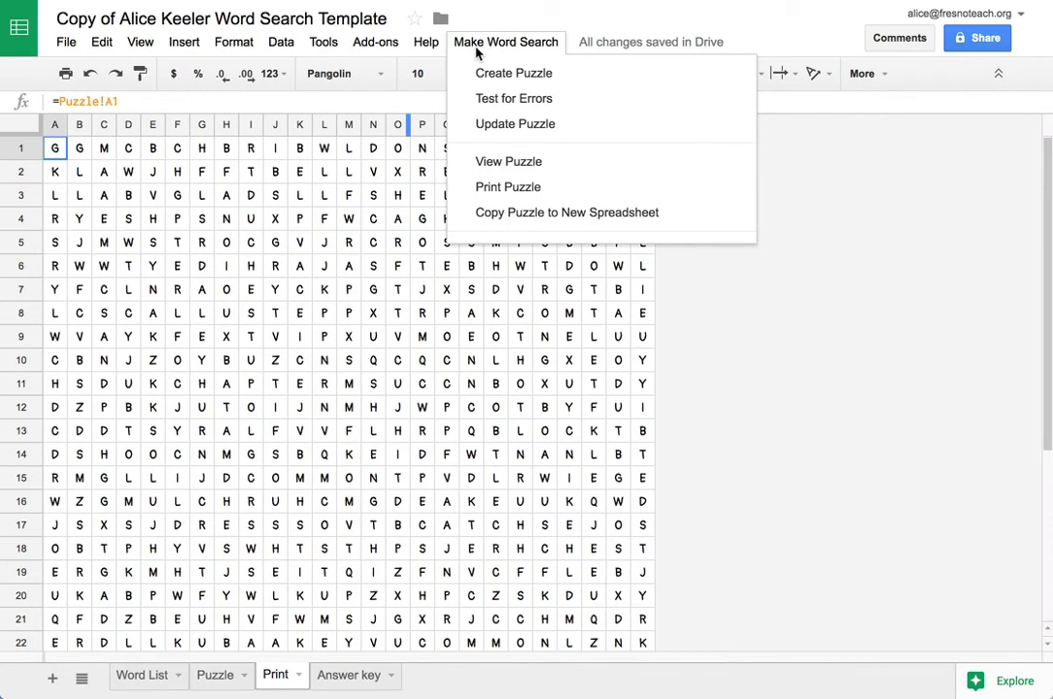
{"action": "left_click", "coordinate": [493, 218]}
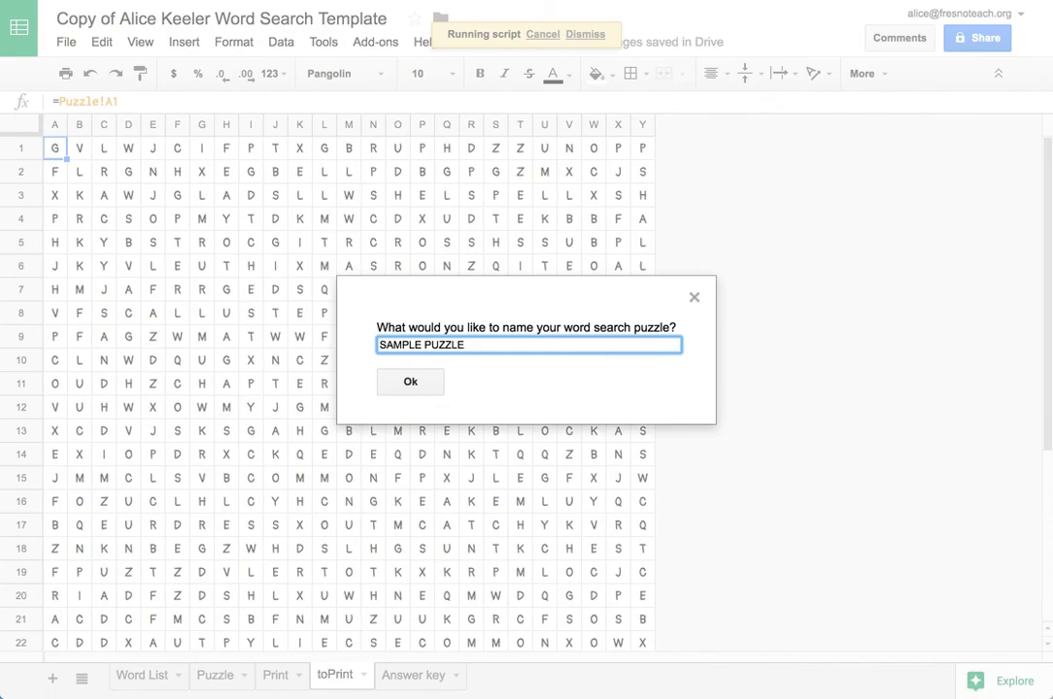
{"action": "left_click", "coordinate": [439, 385]}
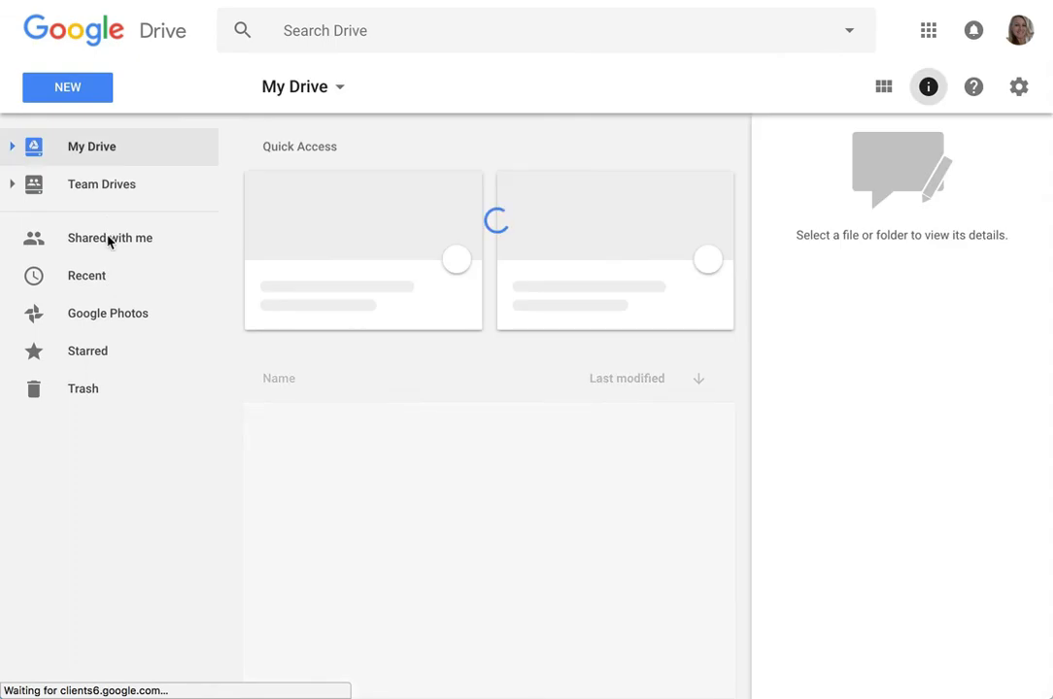
Step: Show Google Drive's Recent files to reach the SAMPLE PUZZLE Word Search spreadsheet
{"action": "left_click", "coordinate": [105, 279]}
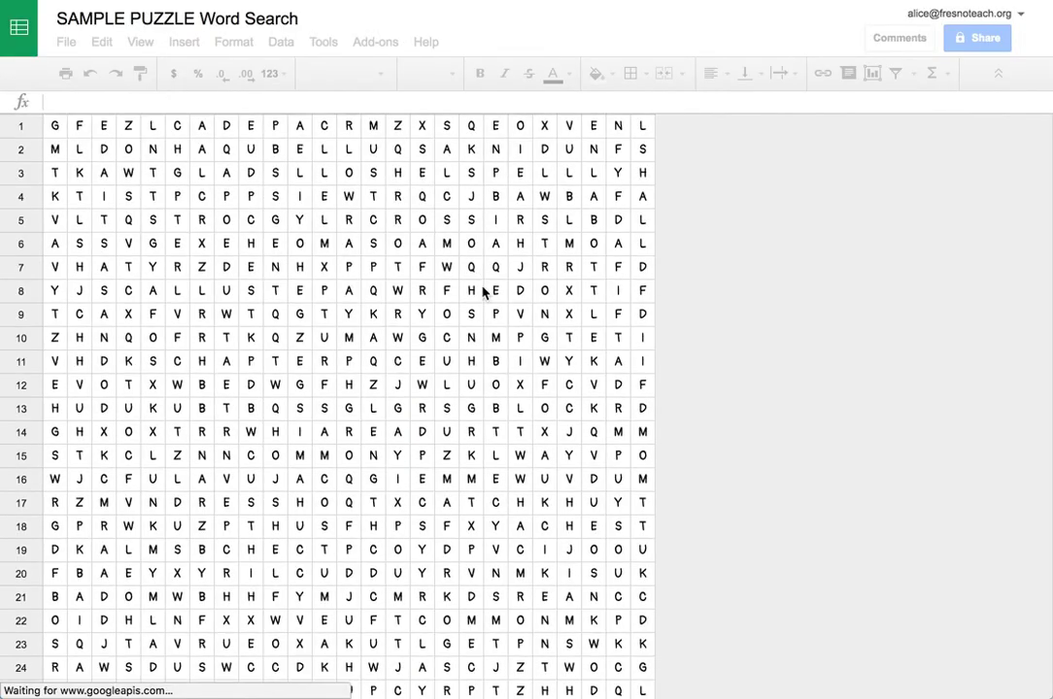
Step: Fill COMMON in I15:N15 with yellow
{"action": "scroll", "coordinate": [483, 291], "scroll_direction": "down", "scroll_amount": 3}
{"action": "scroll", "coordinate": [495, 306], "scroll_direction": "up", "scroll_amount": 3}
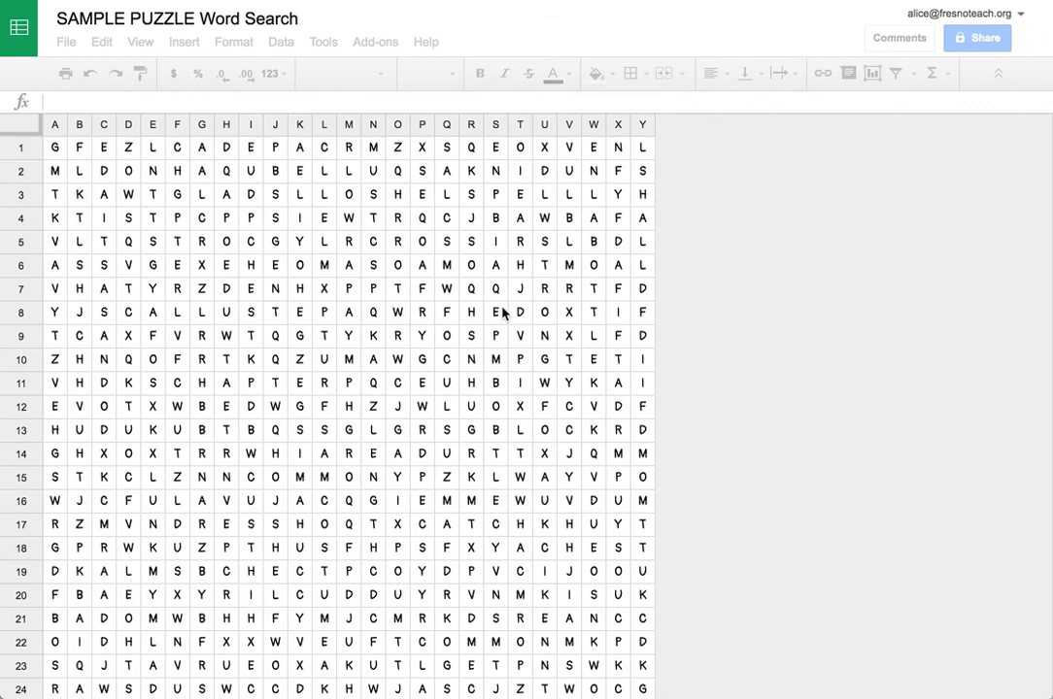
{"action": "scroll", "coordinate": [542, 353], "scroll_direction": "down", "scroll_amount": 5}
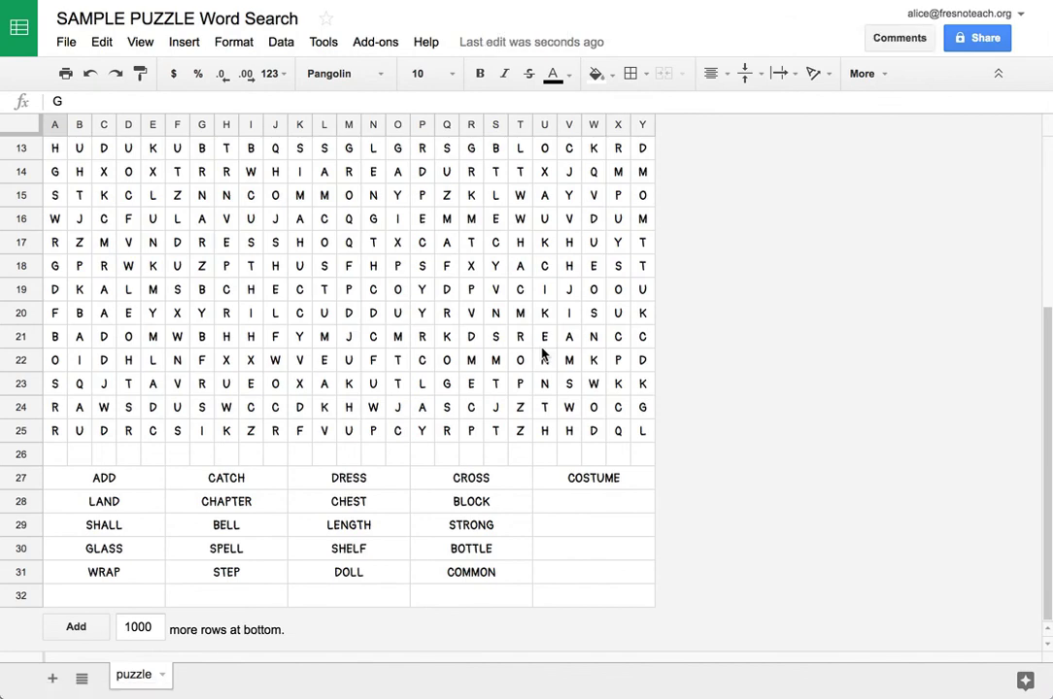
{"action": "scroll", "coordinate": [542, 354], "scroll_direction": "up", "scroll_amount": 3}
{"action": "scroll", "coordinate": [542, 354], "scroll_direction": "up", "scroll_amount": 1}
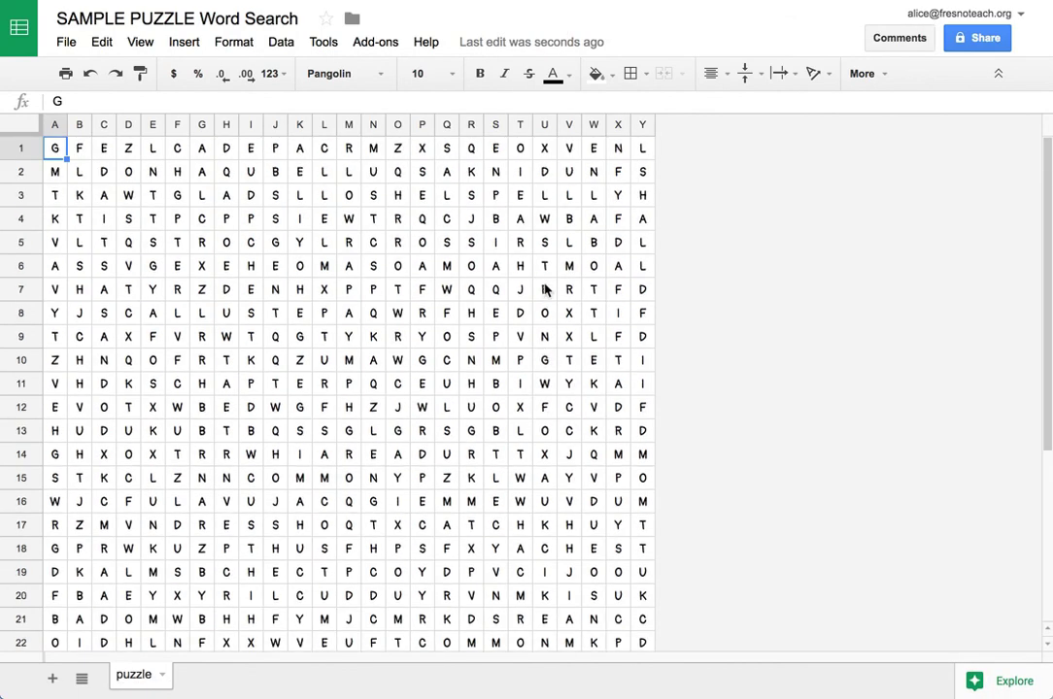
{"action": "left_click_drag", "start_coordinate": [252, 480], "coordinate": [378, 483]}
{"action": "left_click", "coordinate": [597, 73]}
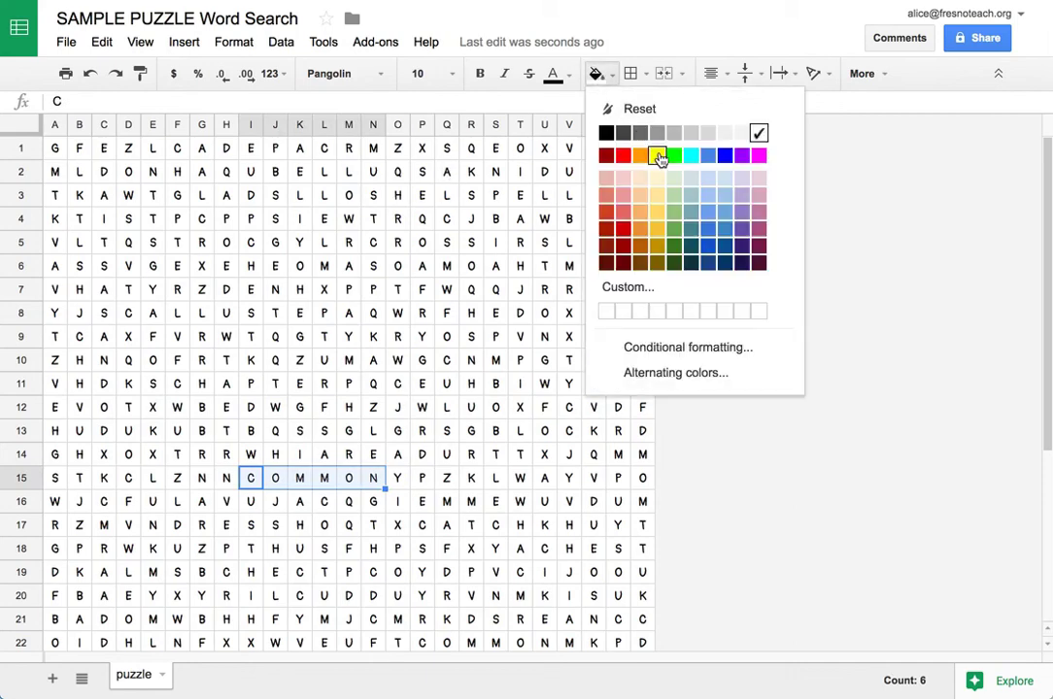
{"action": "left_click", "coordinate": [661, 155]}
Step: Fill BELL in J2:M2 with yellow
{"action": "left_click_drag", "start_coordinate": [275, 172], "coordinate": [348, 173]}
{"action": "left_click", "coordinate": [596, 73]}
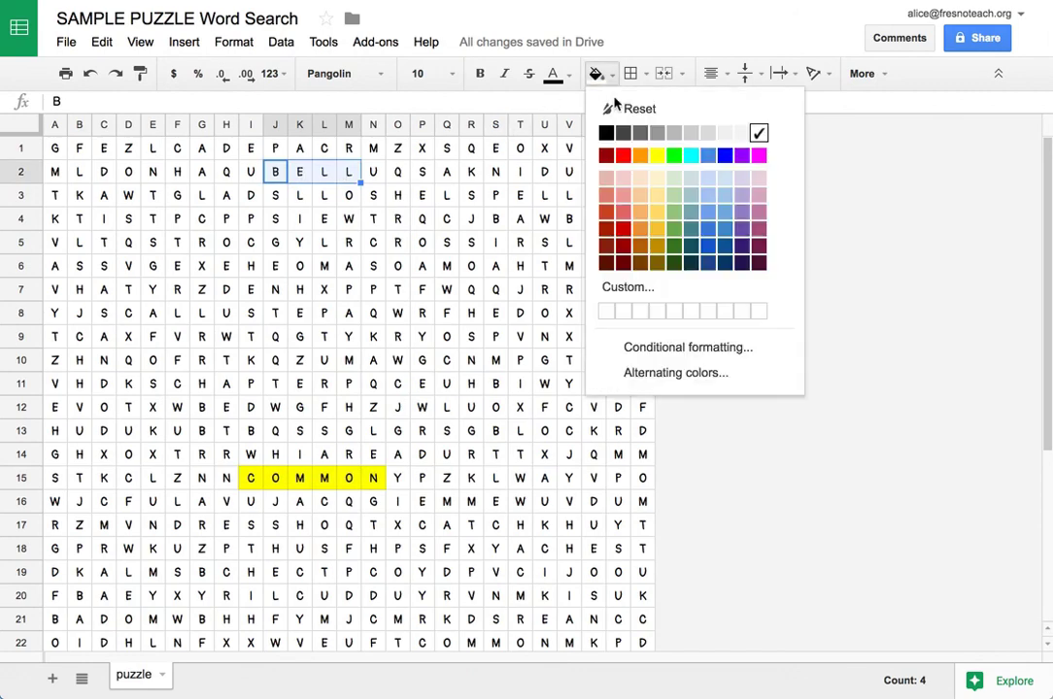
{"action": "left_click", "coordinate": [658, 156]}
{"action": "left_click", "coordinate": [499, 295]}
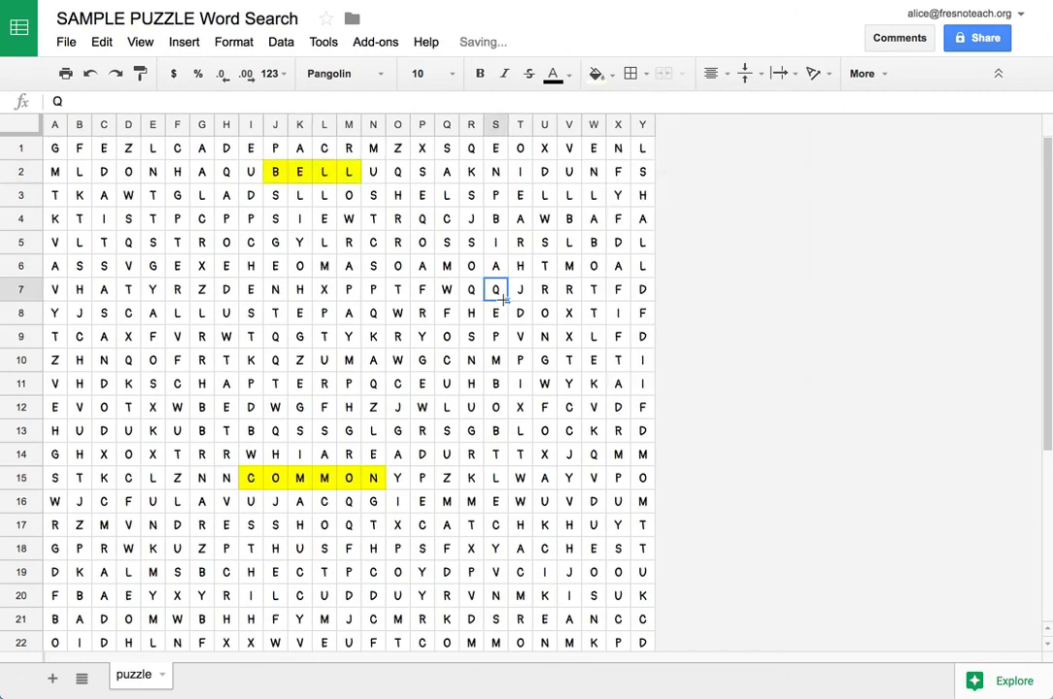
{"action": "scroll", "coordinate": [544, 527], "scroll_direction": "down", "scroll_amount": 5}
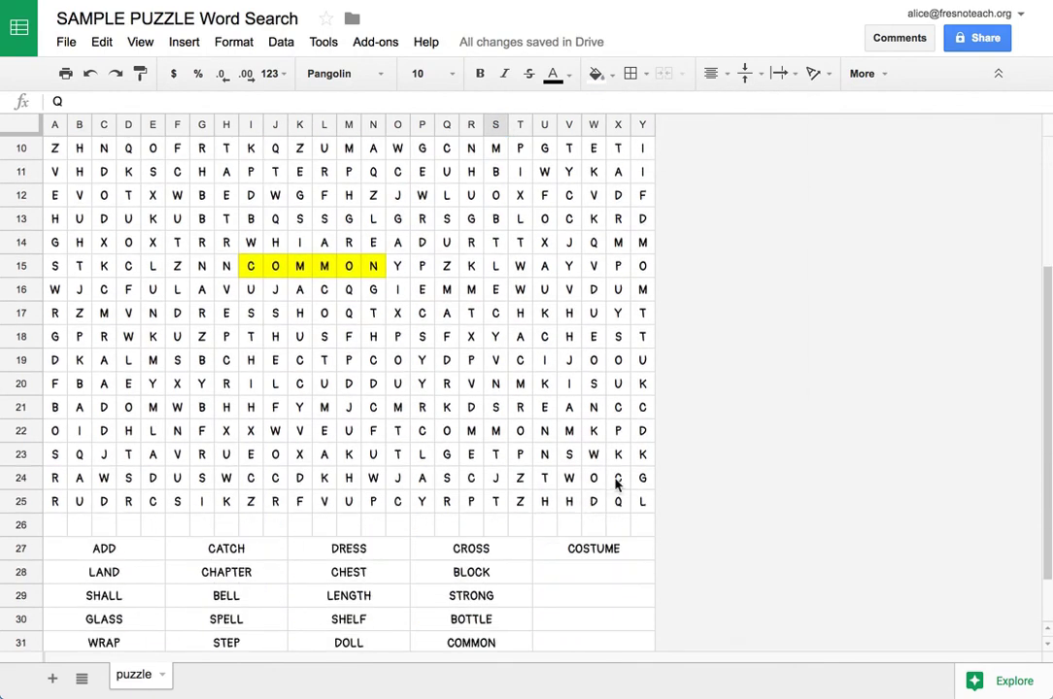